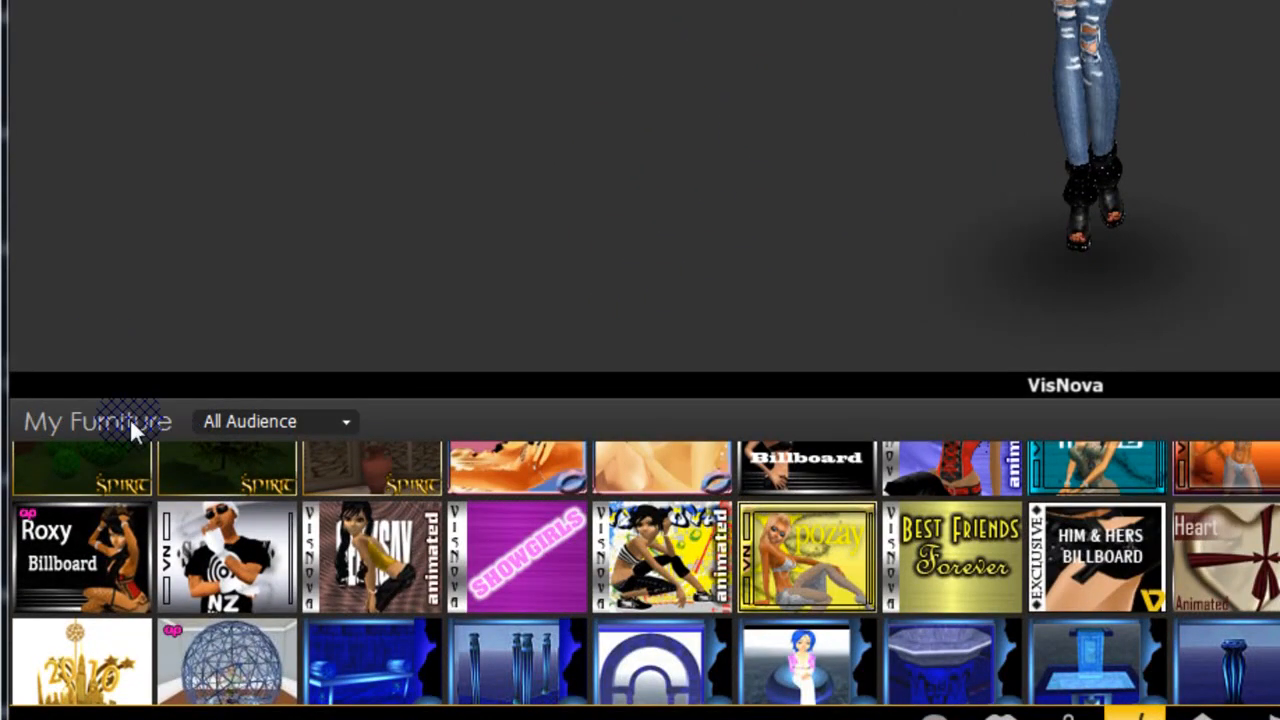
Step: Add the X-Pozay billboard from the furniture inventory to the room and bring its pose labels into view
{"action": "mouse_move", "coordinate": [800, 568]}
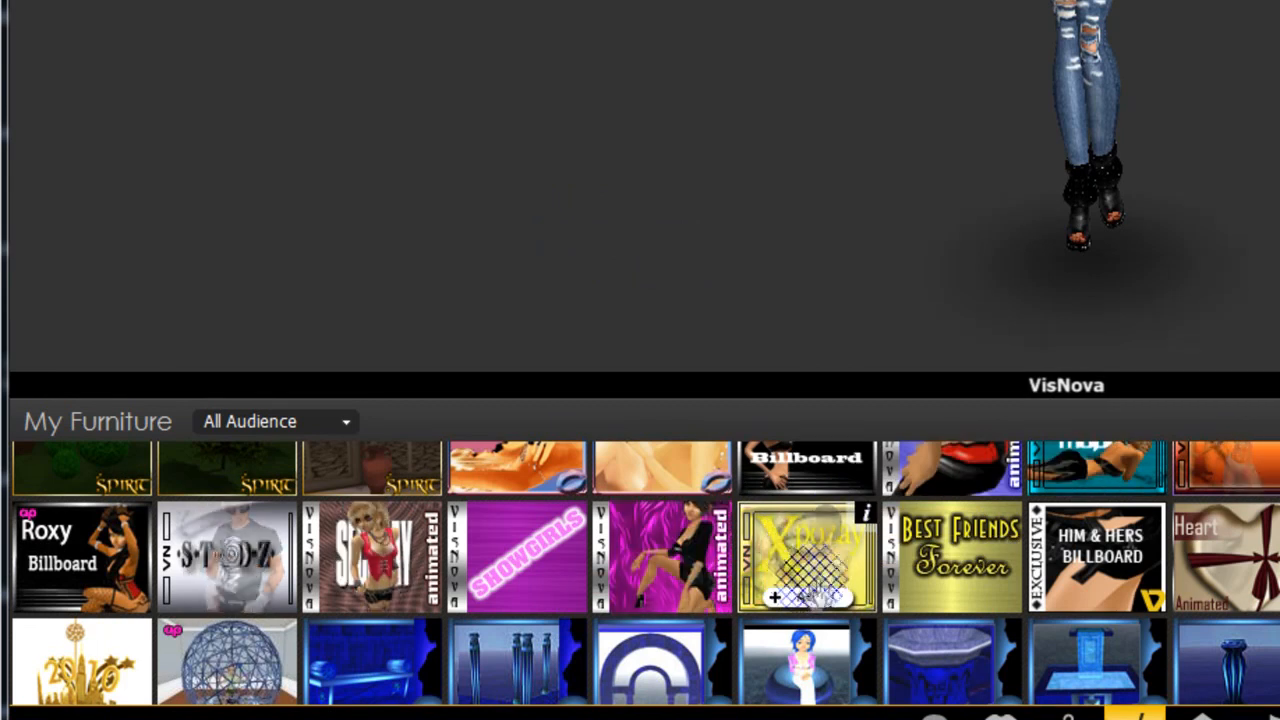
{"action": "left_click", "coordinate": [808, 570]}
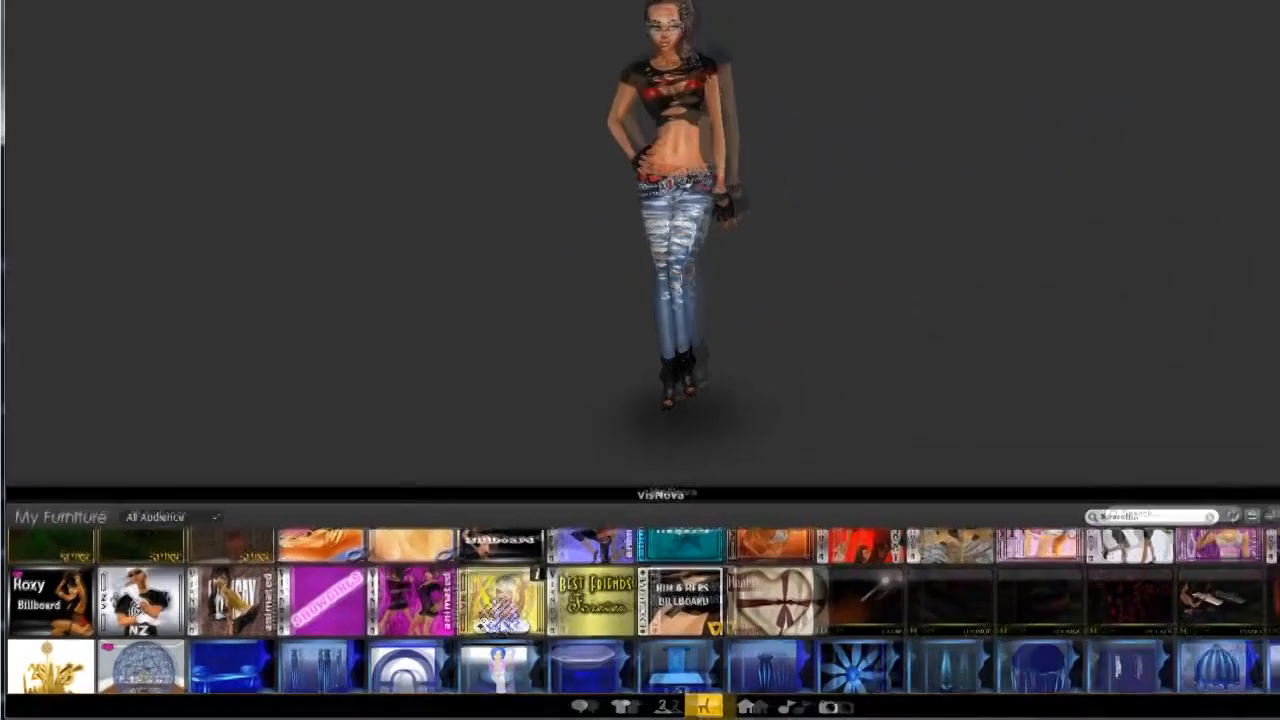
{"action": "scroll", "coordinate": [451, 387], "scroll_direction": "down", "scroll_amount": 5}
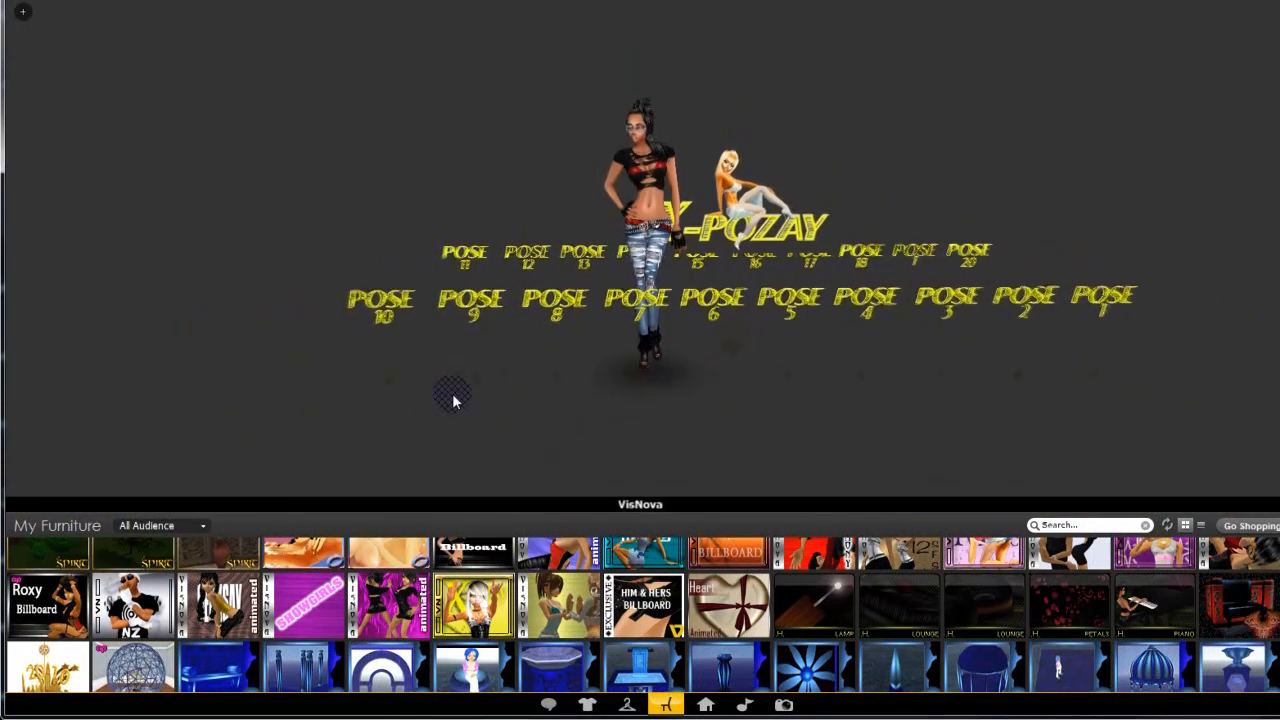
{"action": "left_click_drag", "start_coordinate": [453, 396], "coordinate": [481, 404]}
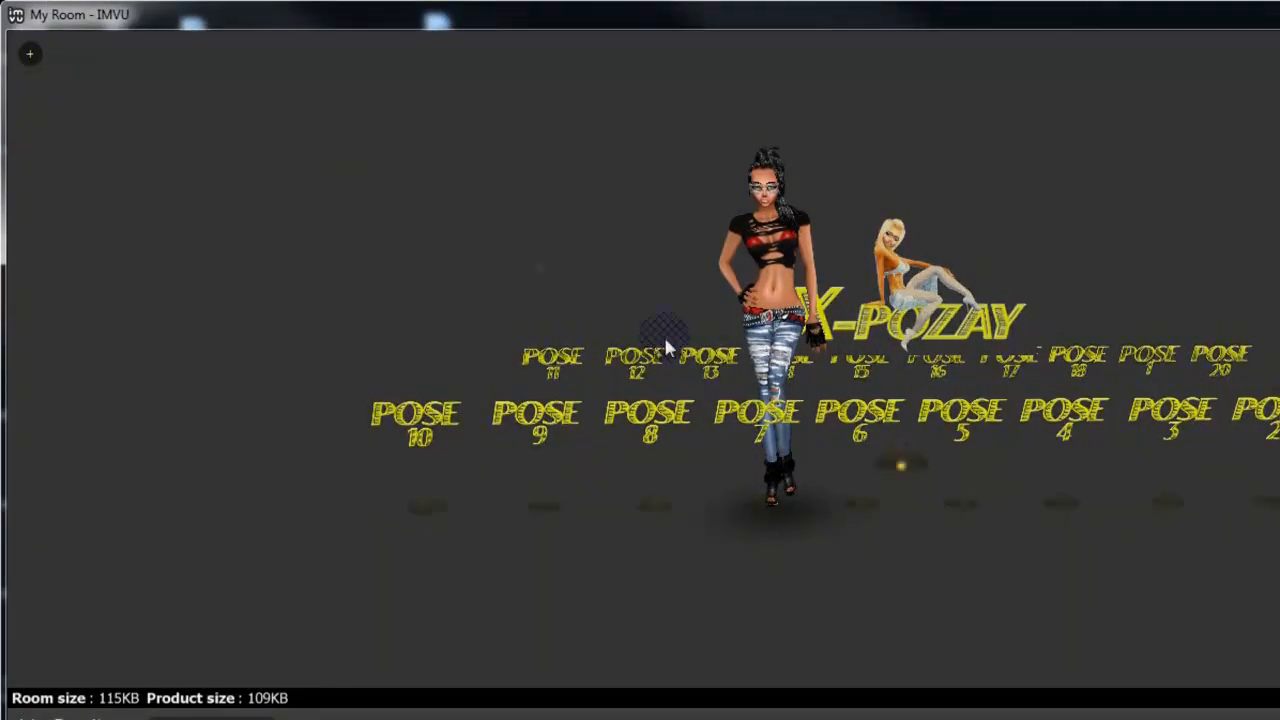
Step: Use the furniture tools' avatar option, move the avatar to the Pose 4 spot and try out the billboard's poses
{"action": "mouse_move", "coordinate": [48, 58]}
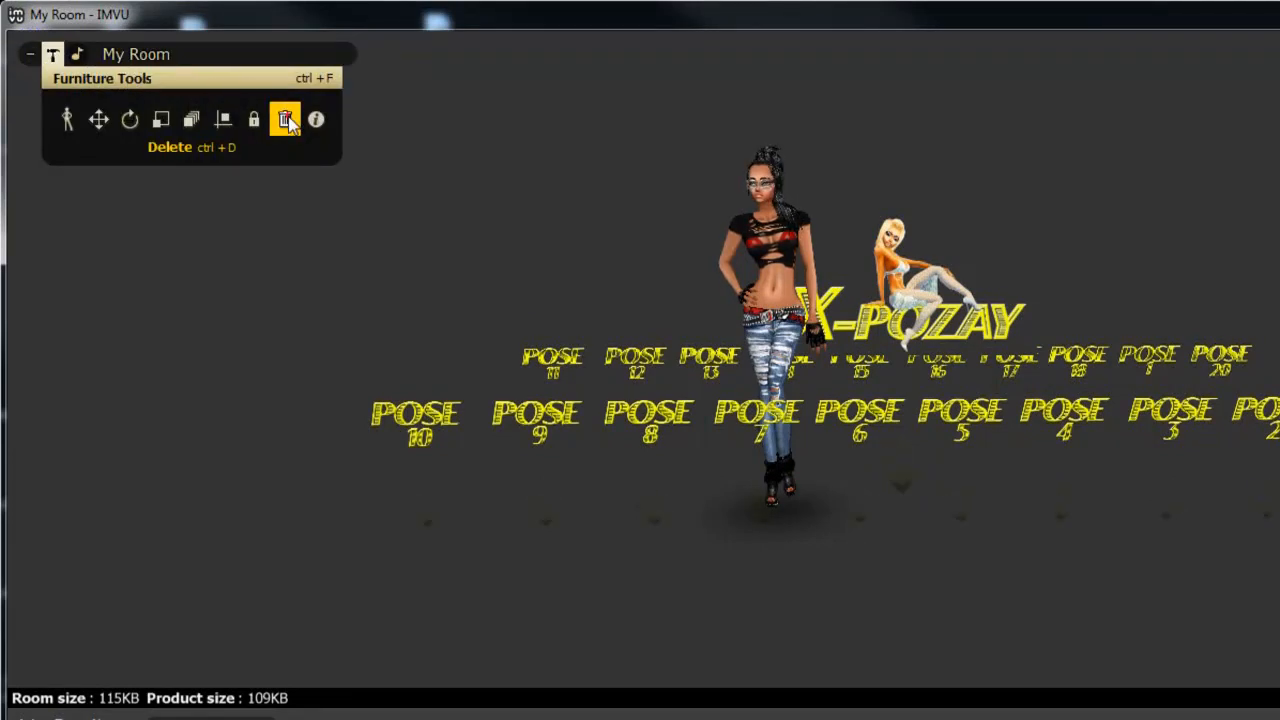
{"action": "left_click", "coordinate": [66, 118]}
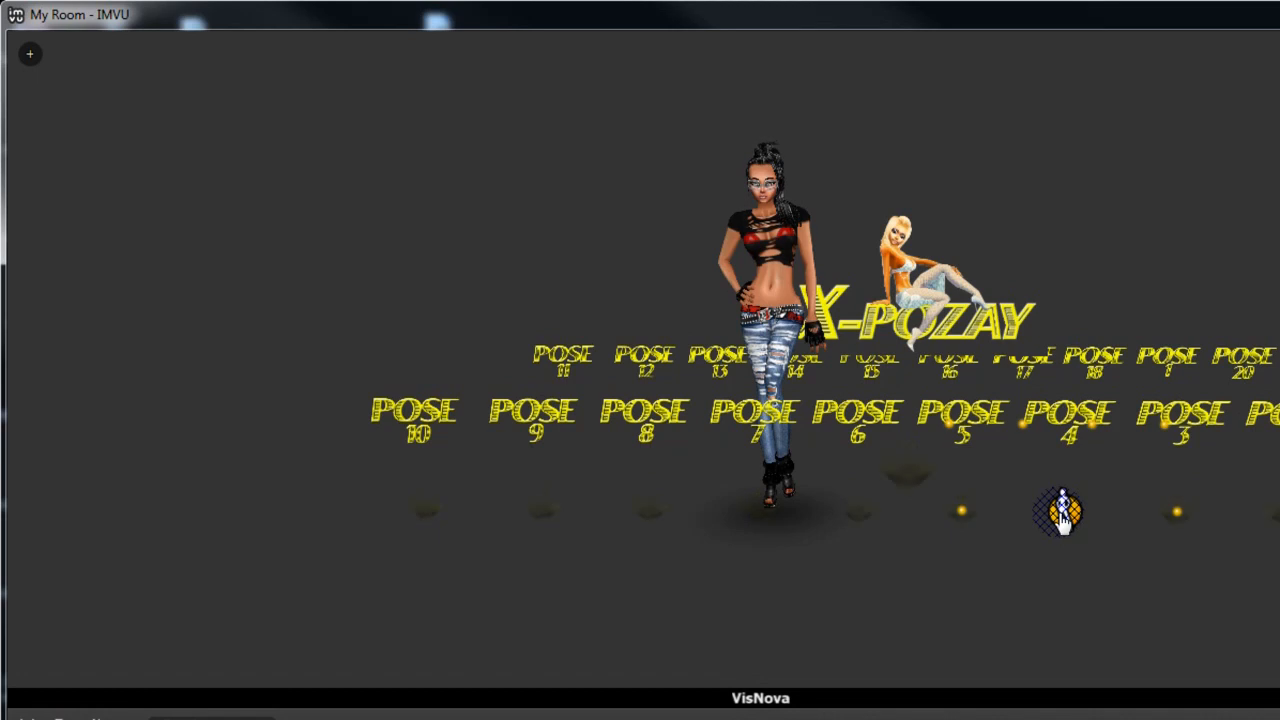
{"action": "left_click", "coordinate": [1062, 514]}
{"action": "mouse_move", "coordinate": [1105, 518]}
{"action": "left_mouse_down"}
{"action": "mouse_move", "coordinate": [1223, 527]}
{"action": "mouse_move", "coordinate": [1087, 518]}
{"action": "mouse_move", "coordinate": [1069, 558]}
{"action": "mouse_move", "coordinate": [952, 552]}
{"action": "mouse_move", "coordinate": [1075, 555]}
{"action": "mouse_move", "coordinate": [1106, 491]}
{"action": "mouse_move", "coordinate": [997, 560]}
{"action": "mouse_move", "coordinate": [1037, 563]}
{"action": "mouse_move", "coordinate": [988, 558]}
{"action": "mouse_move", "coordinate": [1108, 500]}
{"action": "mouse_move", "coordinate": [1112, 510]}
{"action": "left_mouse_up"}
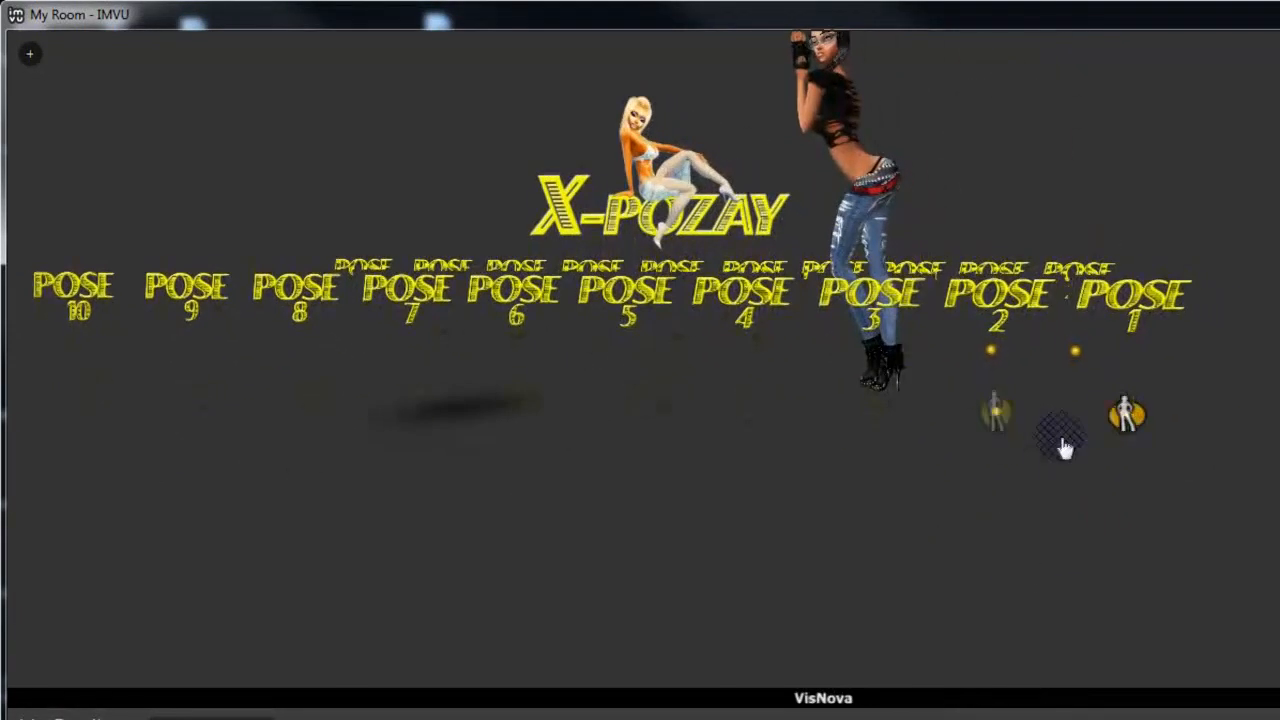
{"action": "mouse_move", "coordinate": [663, 431]}
{"action": "left_mouse_down"}
{"action": "mouse_move", "coordinate": [810, 556]}
{"action": "mouse_move", "coordinate": [837, 509]}
{"action": "mouse_move", "coordinate": [734, 471]}
{"action": "left_mouse_up"}
{"action": "left_click_drag", "start_coordinate": [640, 405], "coordinate": [920, 541]}
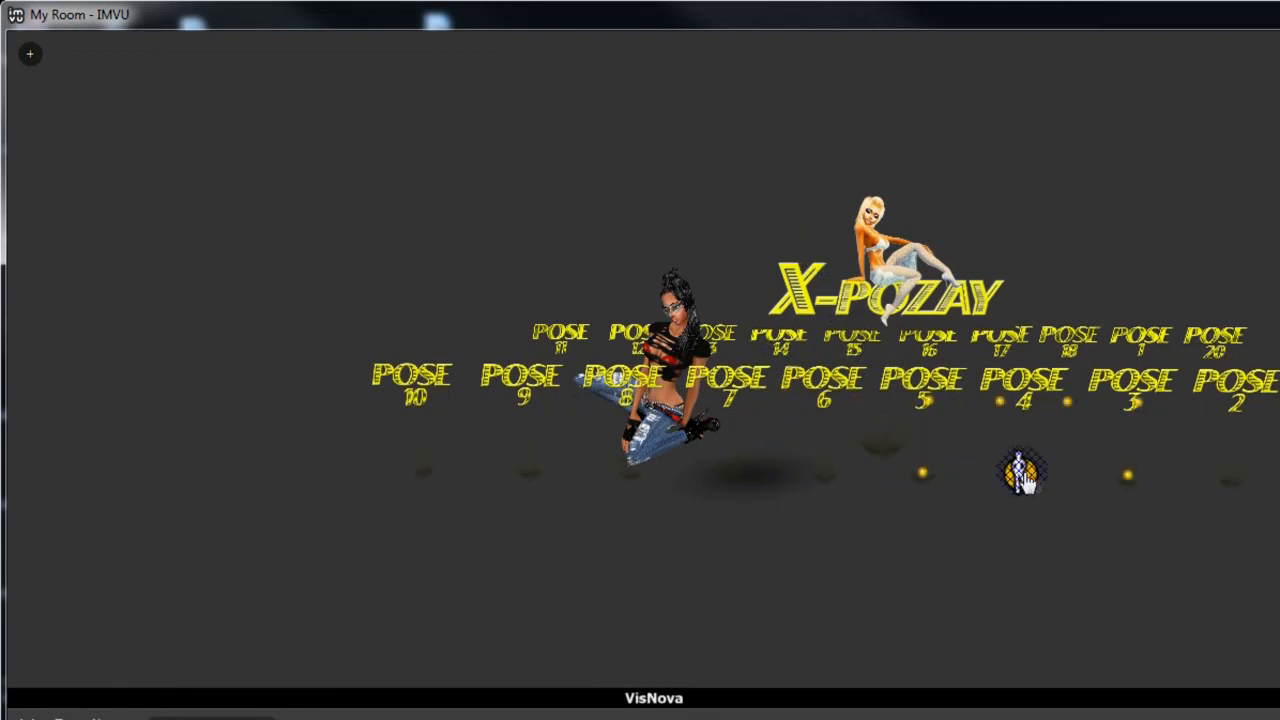
{"action": "mouse_move", "coordinate": [1255, 600]}
{"action": "left_mouse_down"}
{"action": "mouse_move", "coordinate": [1235, 601]}
{"action": "mouse_move", "coordinate": [1268, 596]}
{"action": "mouse_move", "coordinate": [1270, 580]}
{"action": "left_mouse_up"}
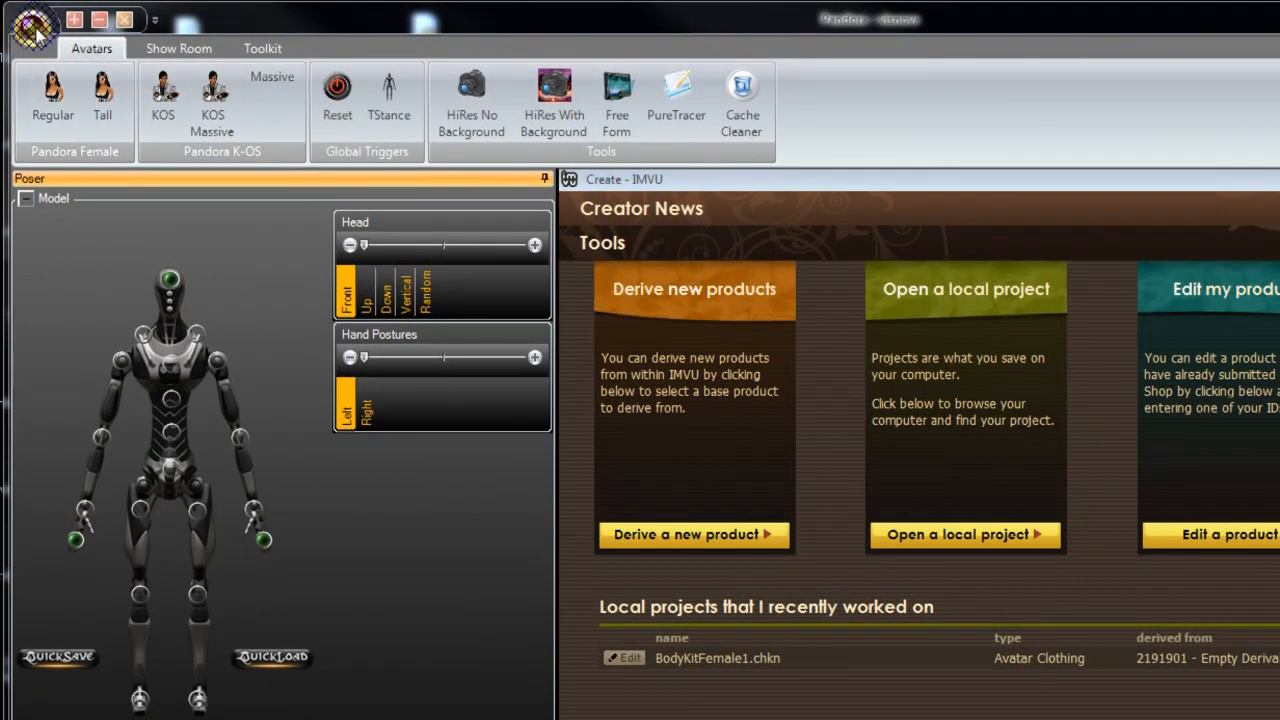
Step: Switch to Pandora, open the Export to IMVU dialog and set the export type to Billboard
{"action": "left_click", "coordinate": [33, 28]}
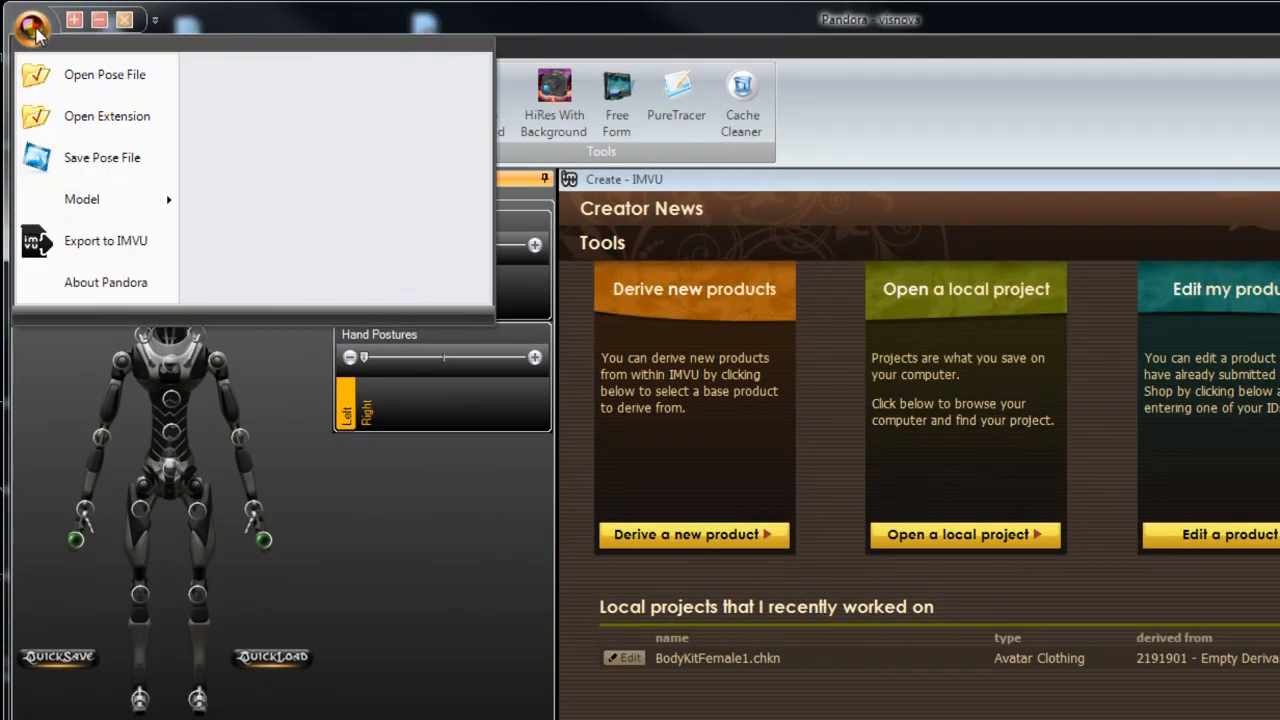
{"action": "left_click", "coordinate": [77, 245]}
{"action": "left_click_drag", "start_coordinate": [707, 259], "coordinate": [772, 181]}
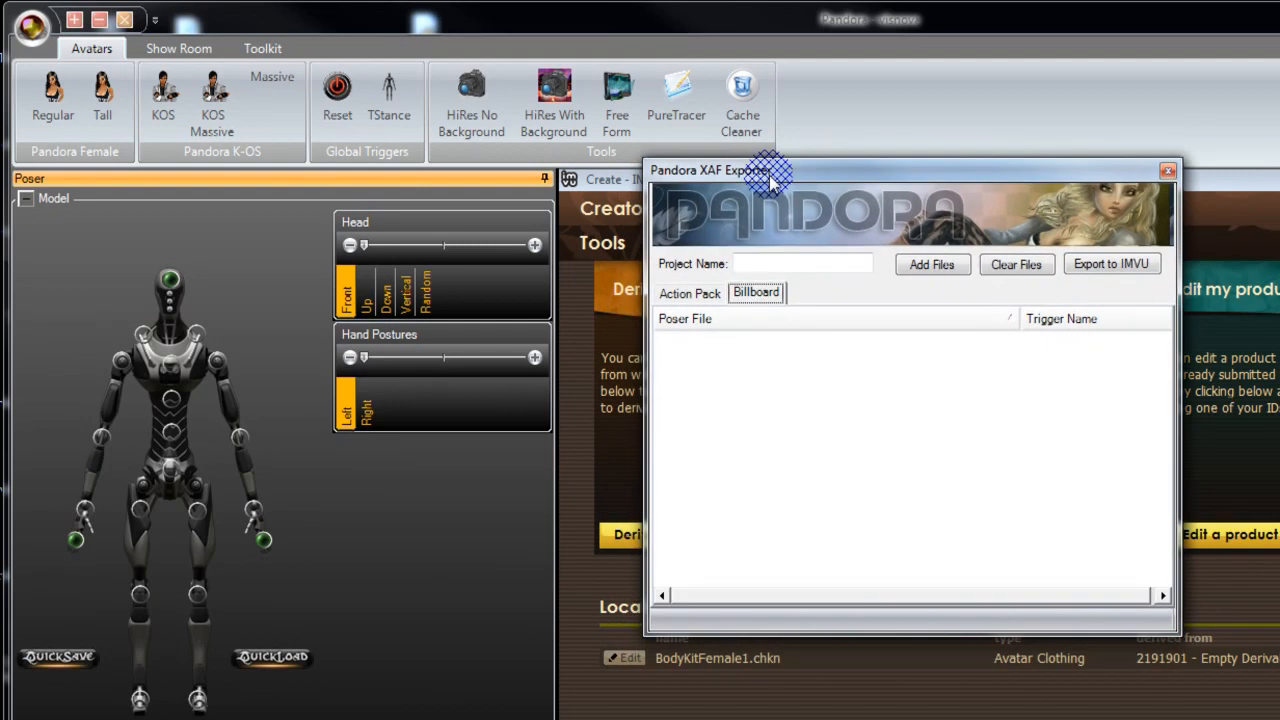
{"action": "left_click", "coordinate": [754, 293]}
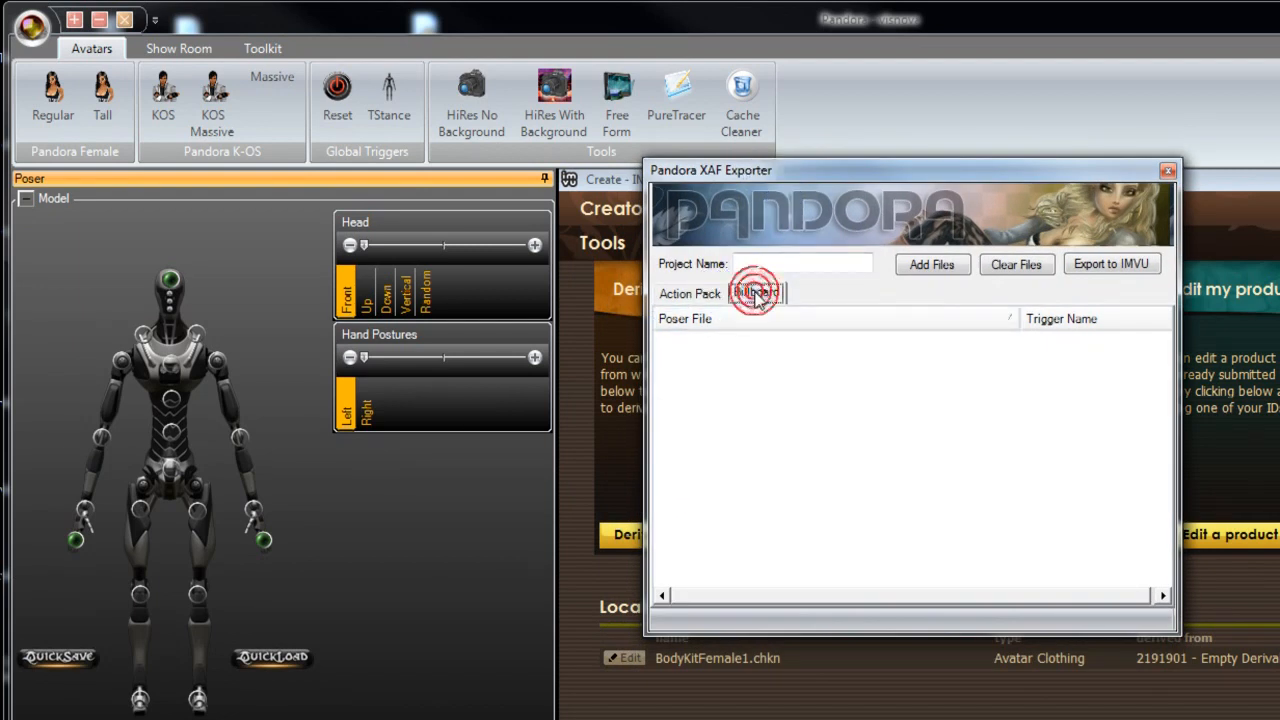
Step: Add the pose files gallery_pos1.poc to gallery_pos20.poc from the gallery_poses folder to the billboard package
{"action": "left_click", "coordinate": [930, 265]}
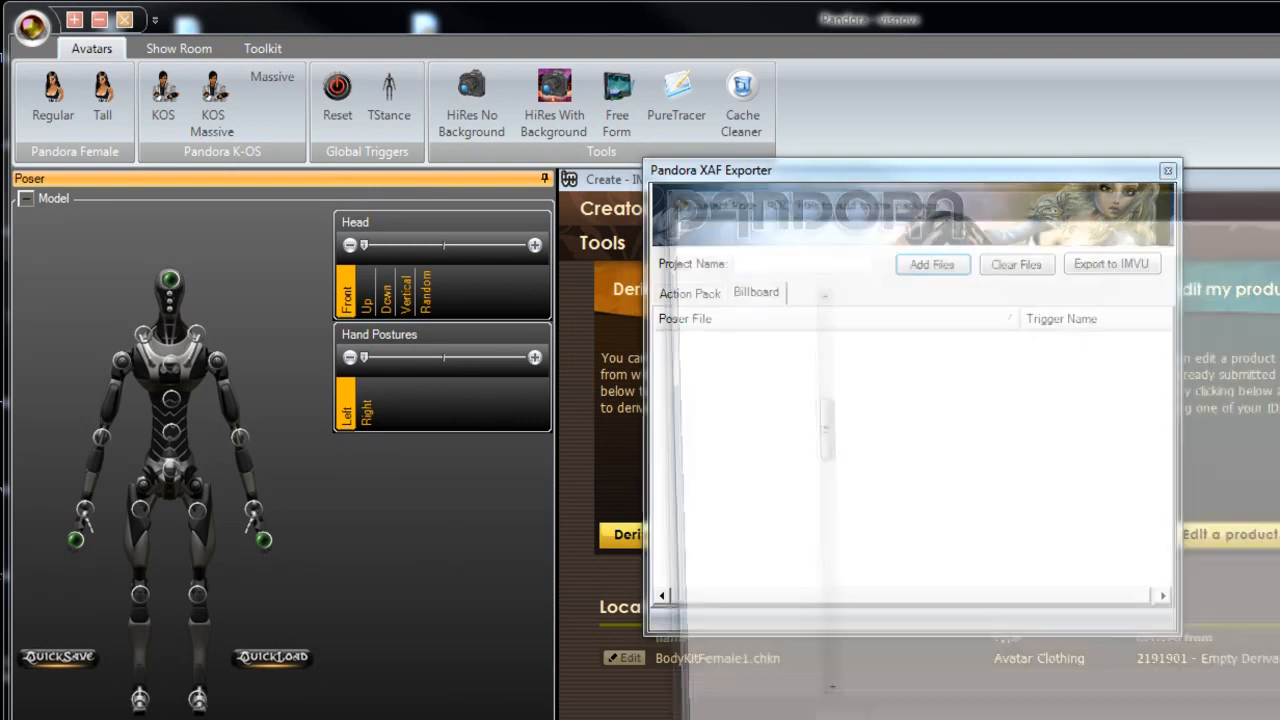
{"action": "scroll", "coordinate": [1000, 500], "scroll_direction": "down", "scroll_amount": 1}
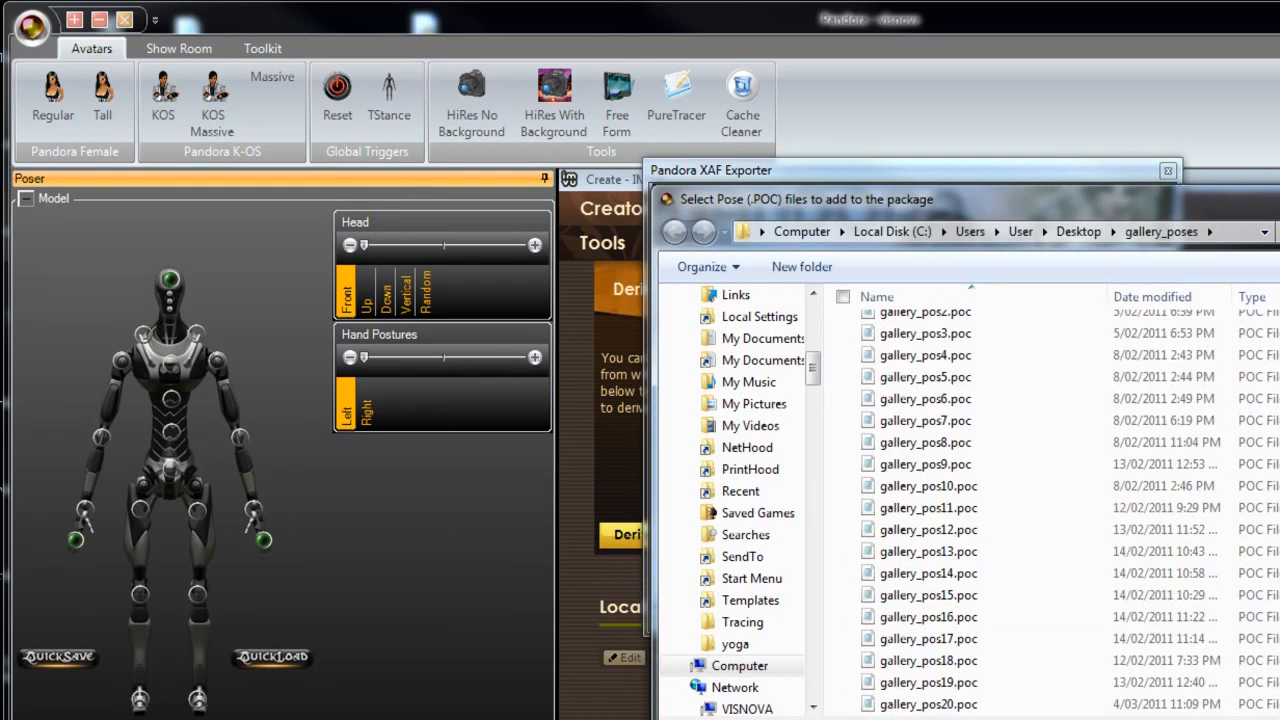
{"action": "left_click_drag", "start_coordinate": [951, 705], "coordinate": [1046, 486]}
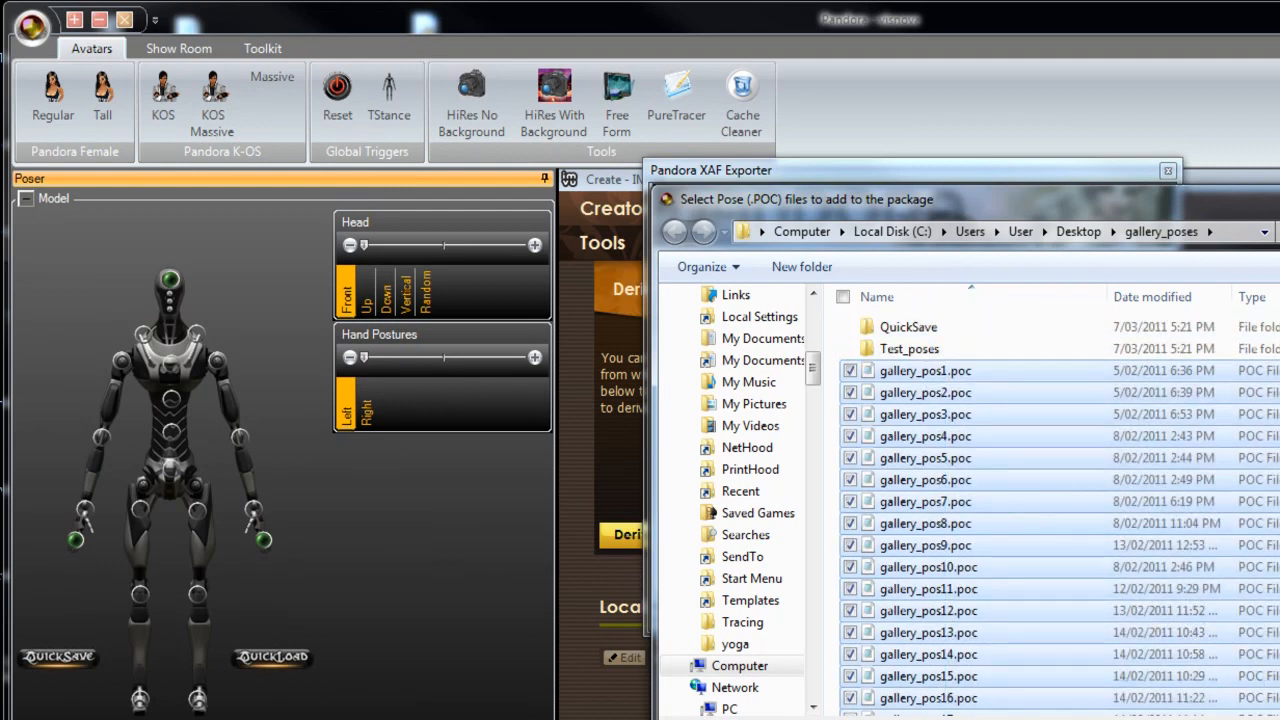
{"action": "left_click", "coordinate": [1230, 703]}
{"action": "left_click", "coordinate": [1060, 343]}
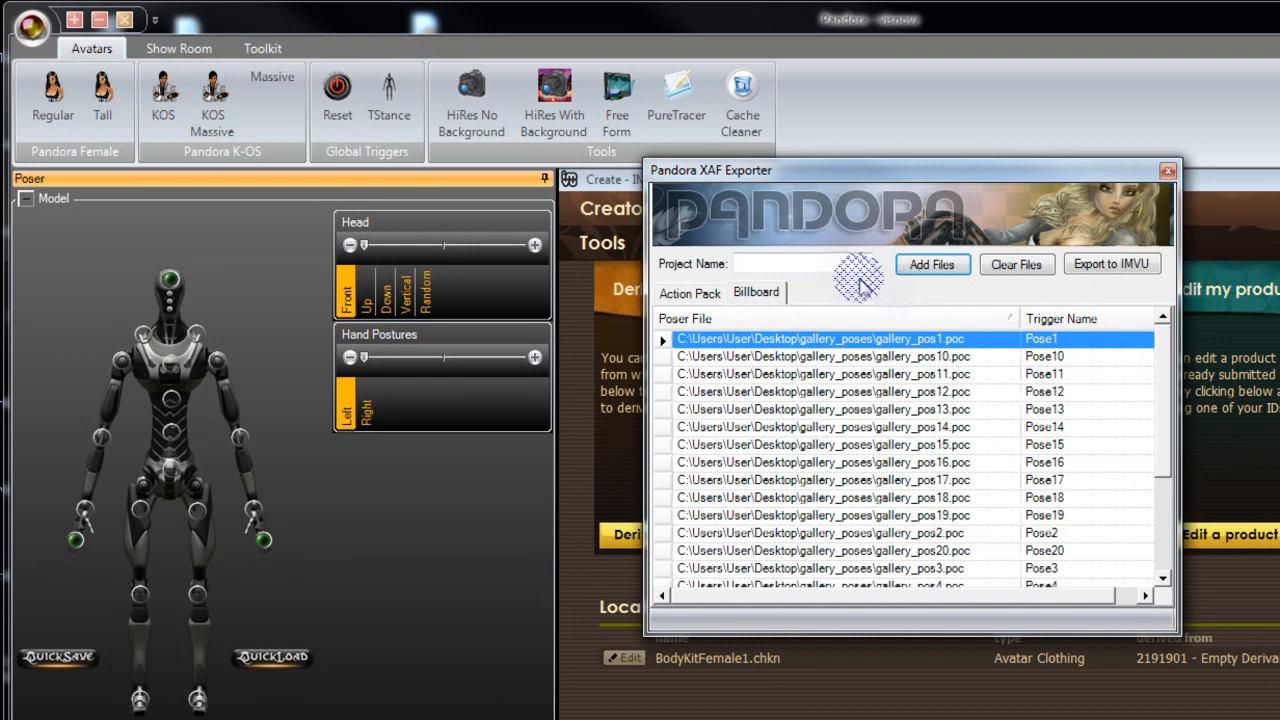
Step: Name the project billboard1 and export it to IMVU
{"action": "left_click", "coordinate": [773, 259]}
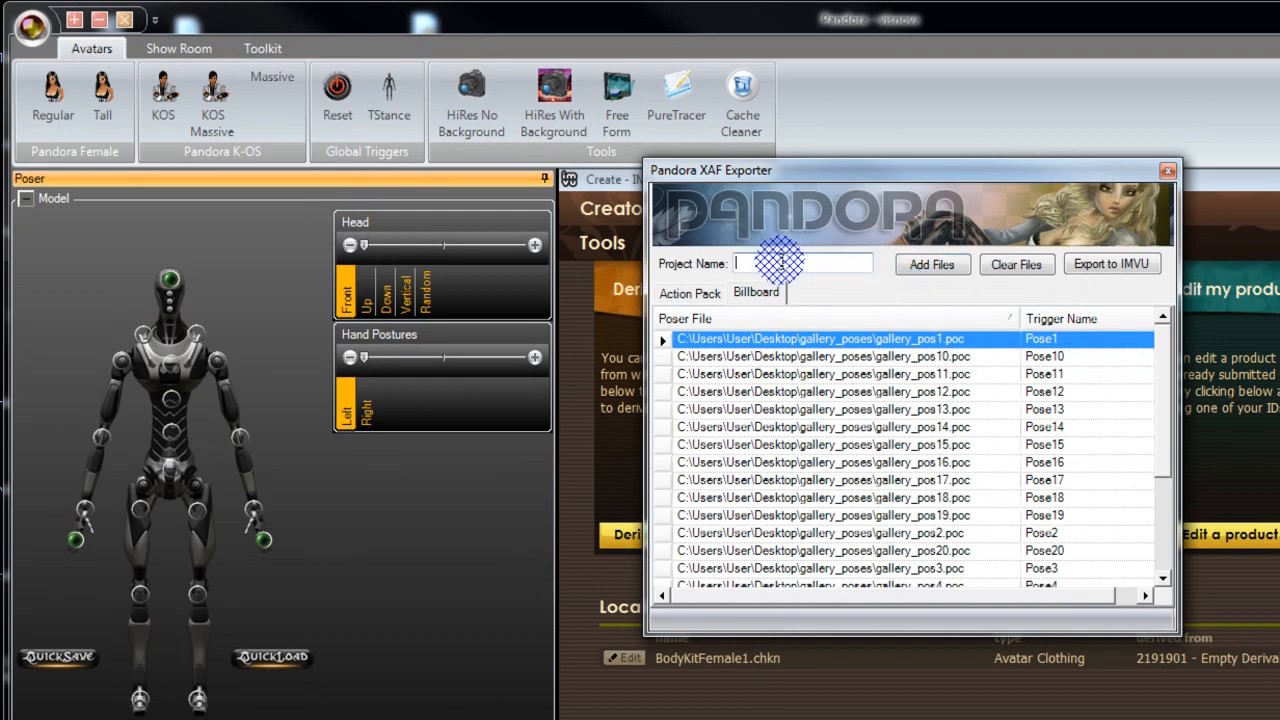
{"action": "type", "text": "billbo"}
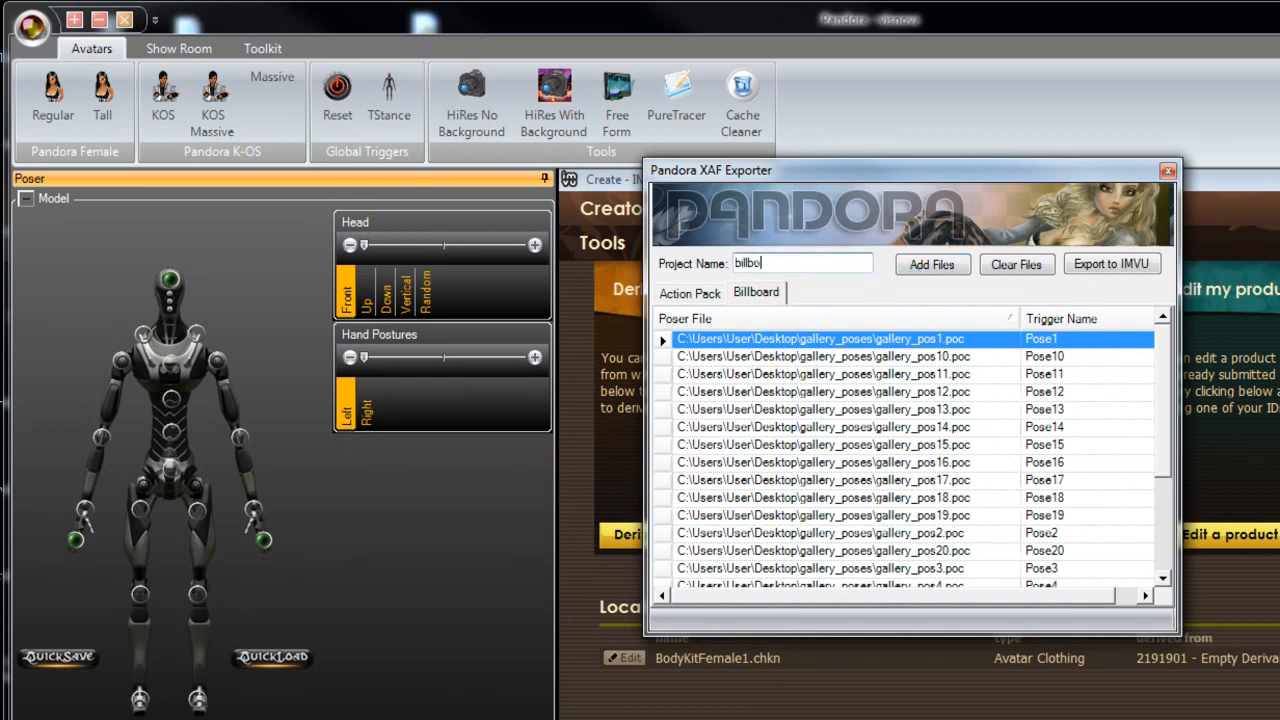
{"action": "type", "text": "ard1"}
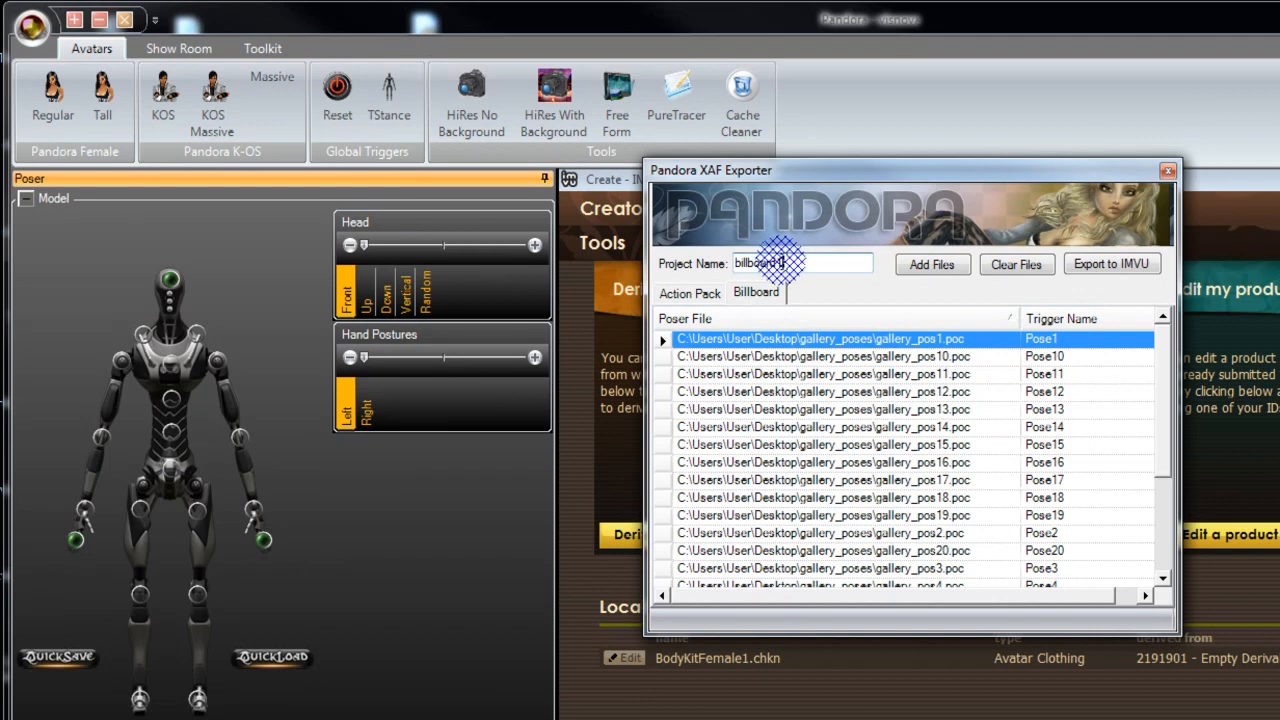
{"action": "left_click", "coordinate": [1091, 266]}
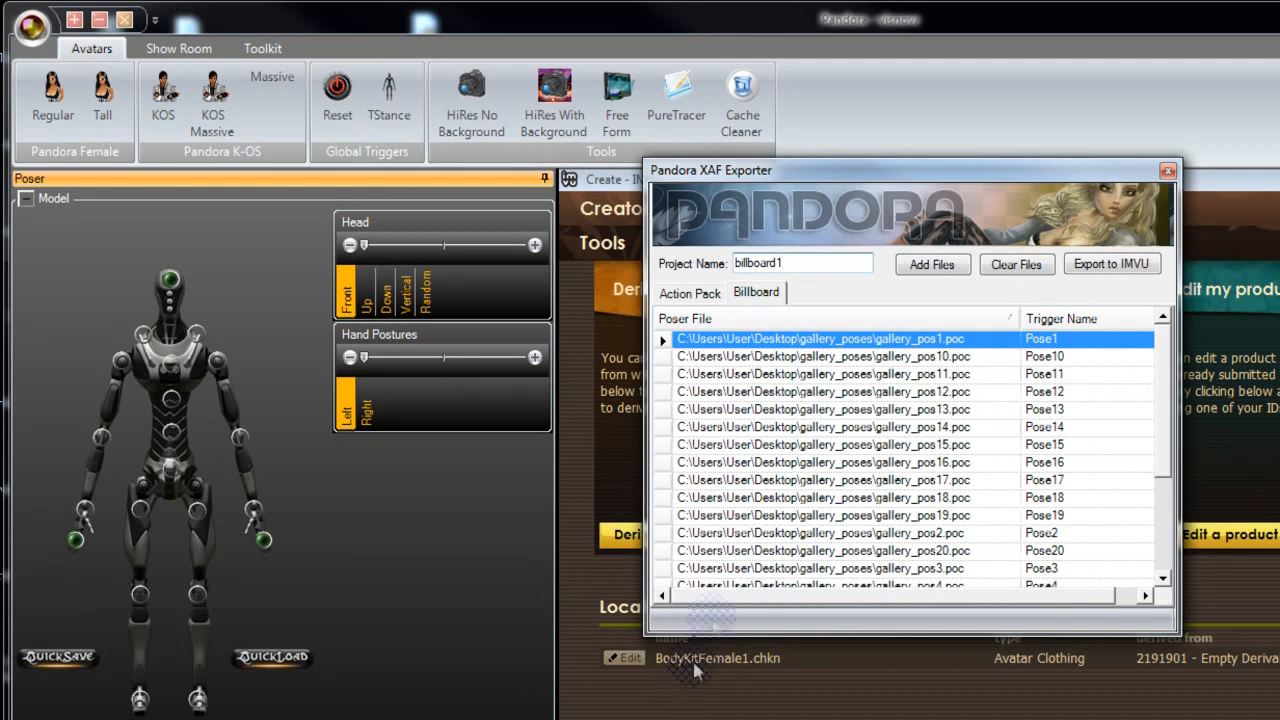
{"action": "left_click", "coordinate": [1100, 263]}
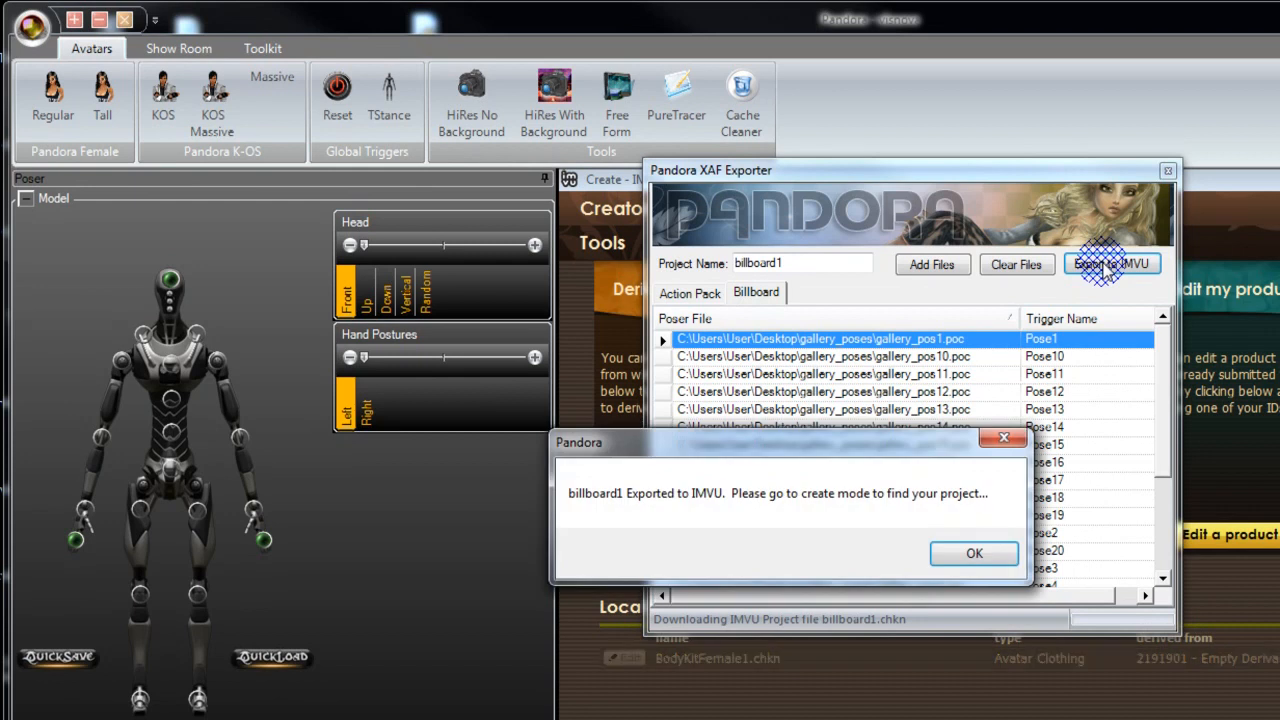
{"action": "left_click", "coordinate": [953, 568]}
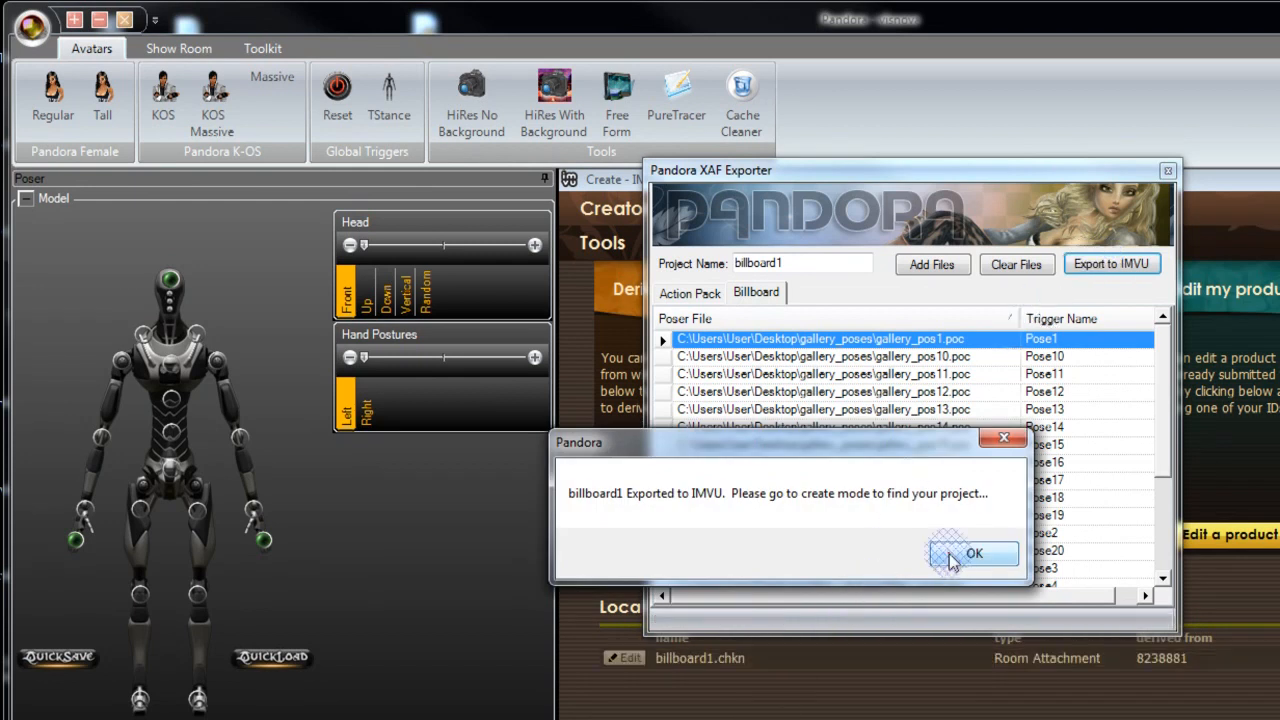
Step: Open the billboard1 folder in PandoraV's XAFFiles directory and examine the exported XAF pose files
{"action": "left_click_drag", "start_coordinate": [873, 171], "coordinate": [872, 123]}
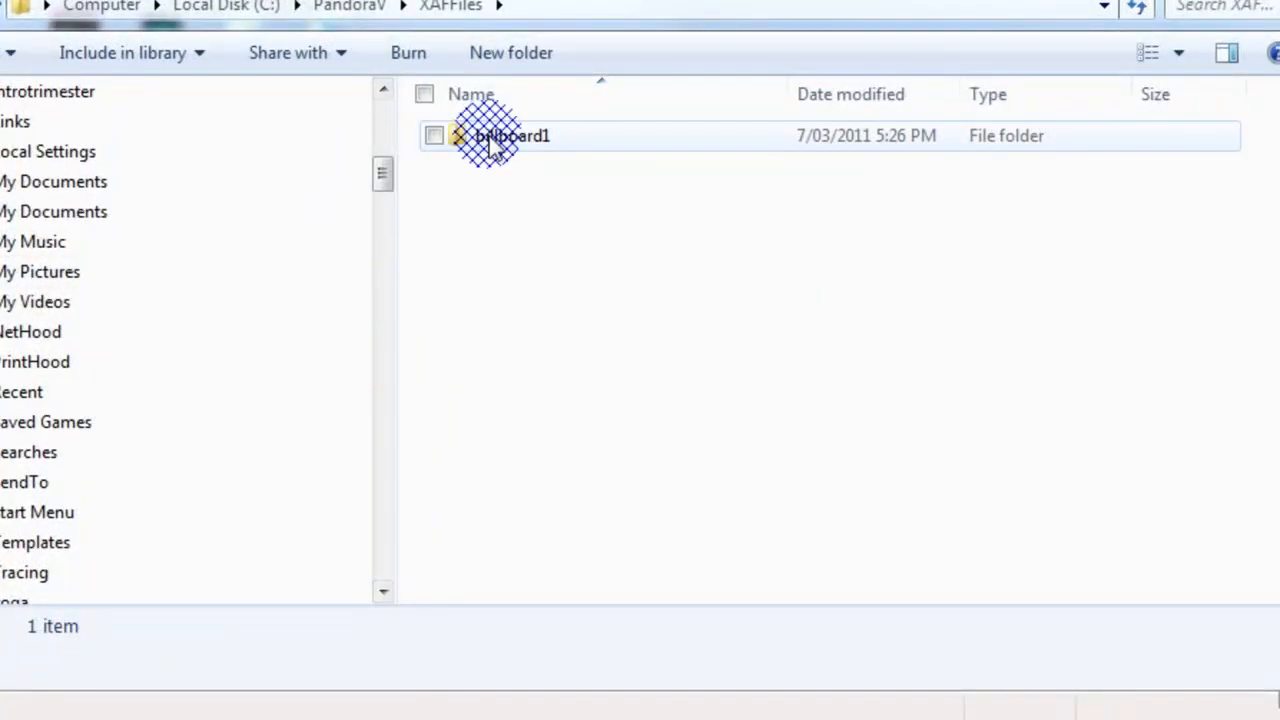
{"action": "double_click", "coordinate": [490, 138]}
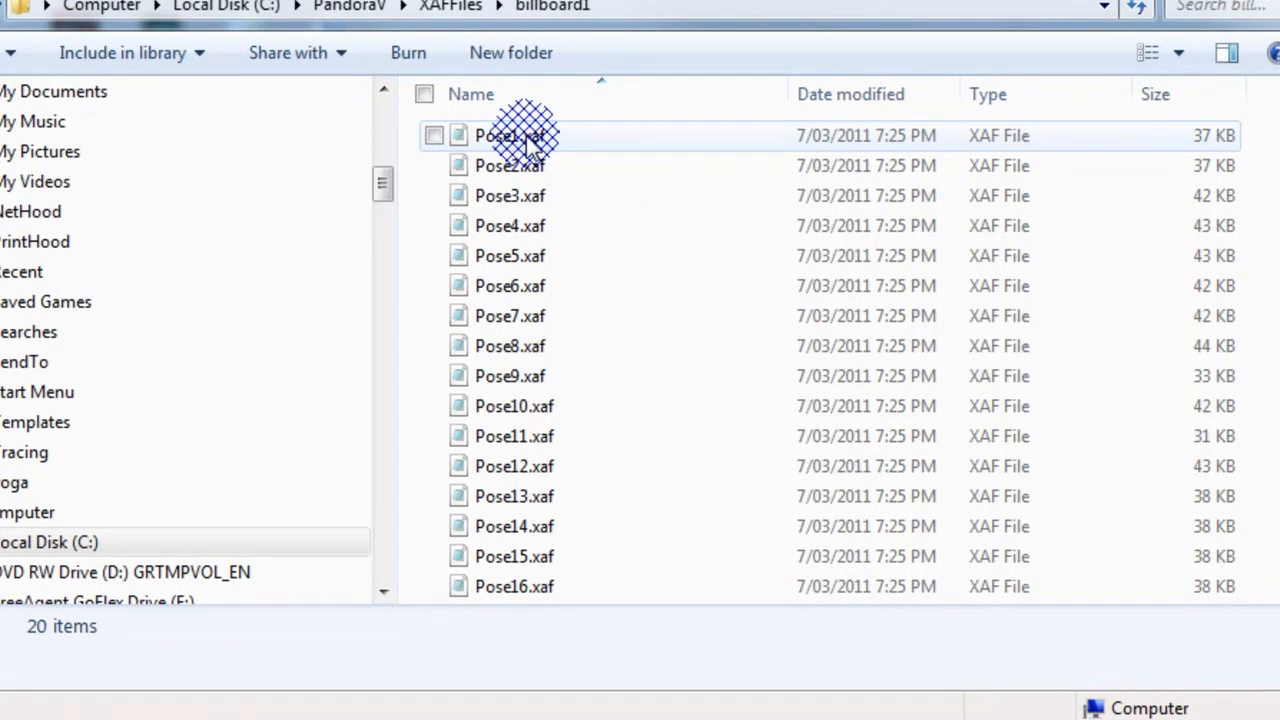
{"action": "left_click_drag", "start_coordinate": [1249, 228], "coordinate": [1214, 189]}
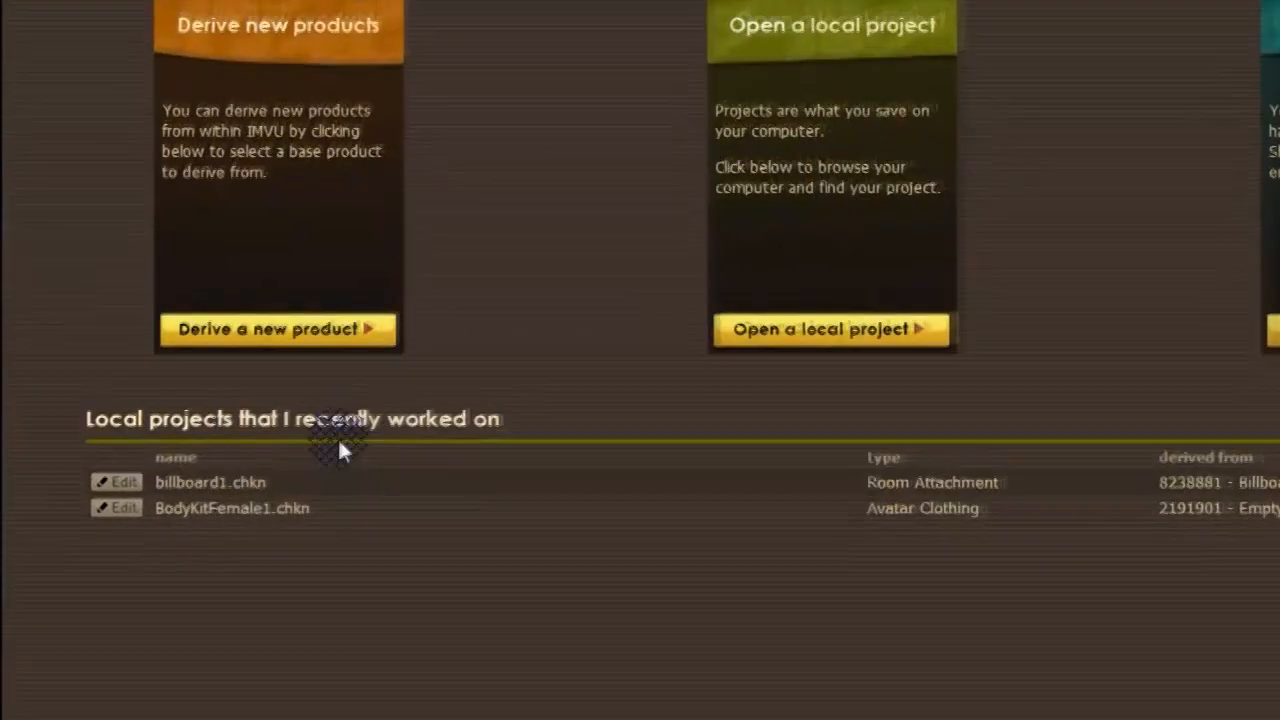
Step: Open the local project billboard1.chkn for editing and load the gray screen cap room as its preview scene
{"action": "left_click", "coordinate": [246, 483]}
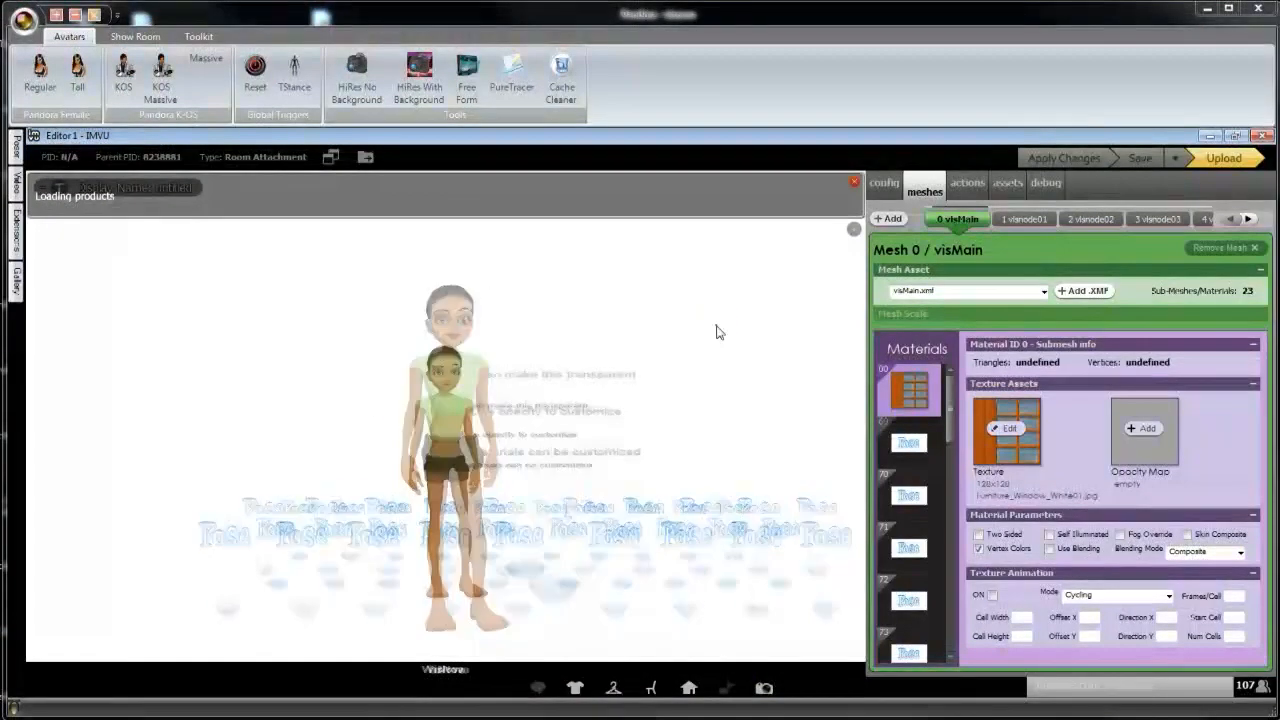
{"action": "left_click", "coordinate": [688, 689]}
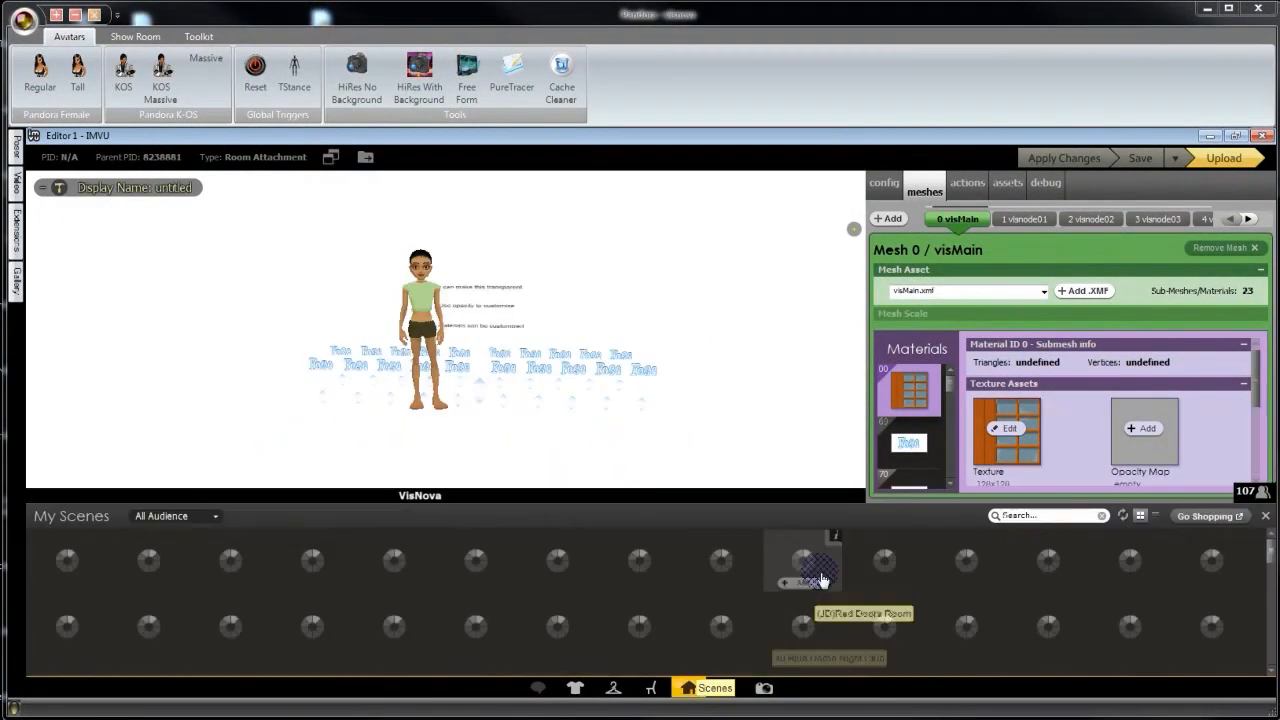
{"action": "left_click_drag", "start_coordinate": [1272, 560], "coordinate": [1269, 616]}
{"action": "left_click", "coordinate": [886, 628]}
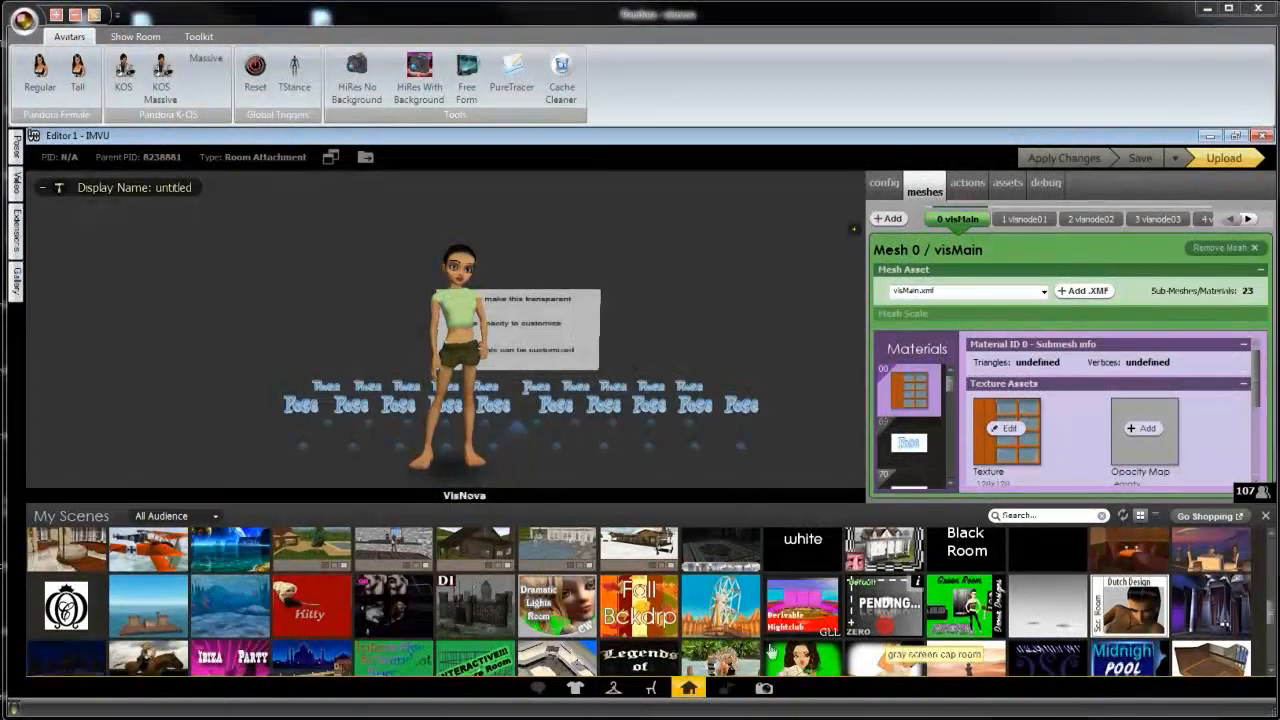
{"action": "left_click", "coordinate": [688, 688]}
Step: Examine the billboard panel, the pose labels and the seating spots around the avatar in the preview
{"action": "scroll", "coordinate": [735, 410], "scroll_direction": "up", "scroll_amount": 5}
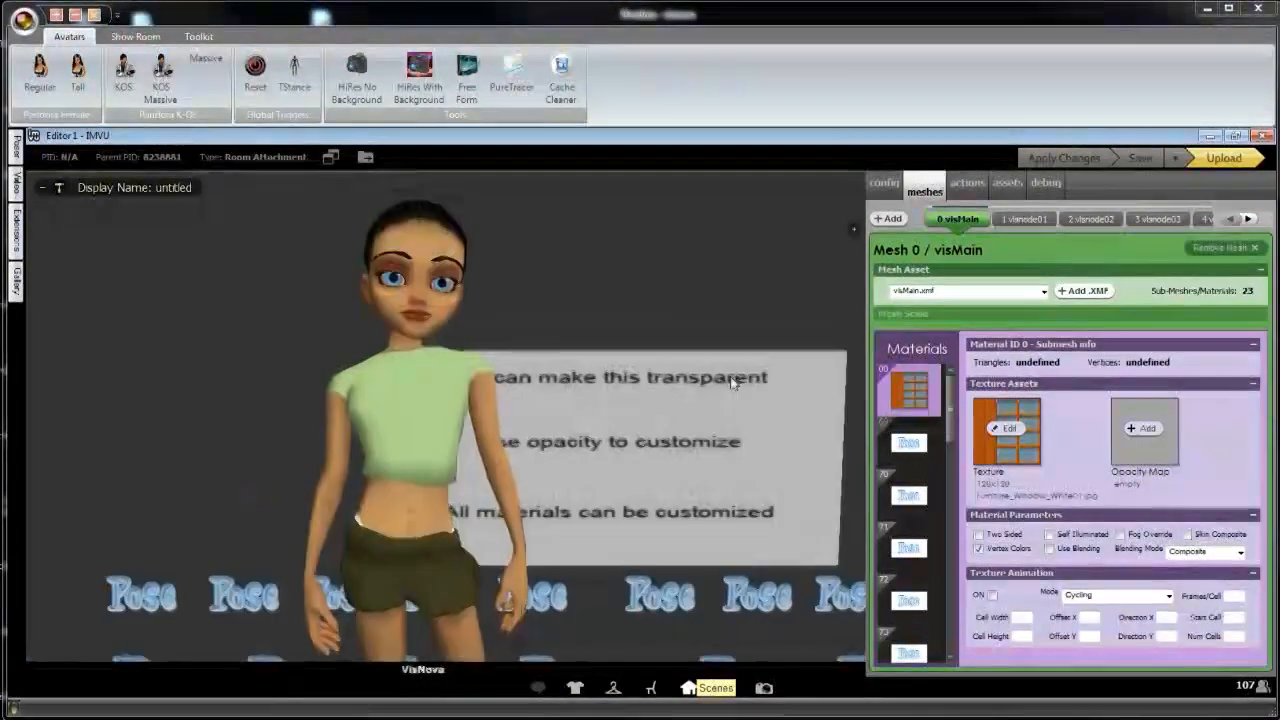
{"action": "right_click_drag", "start_coordinate": [734, 381], "coordinate": [706, 322]}
{"action": "scroll", "coordinate": [656, 353], "scroll_direction": "down", "scroll_amount": 5}
{"action": "left_click_drag", "start_coordinate": [656, 349], "coordinate": [686, 346]}
{"action": "scroll", "coordinate": [672, 380], "scroll_direction": "down", "scroll_amount": 3}
{"action": "scroll", "coordinate": [693, 340], "scroll_direction": "up", "scroll_amount": 2}
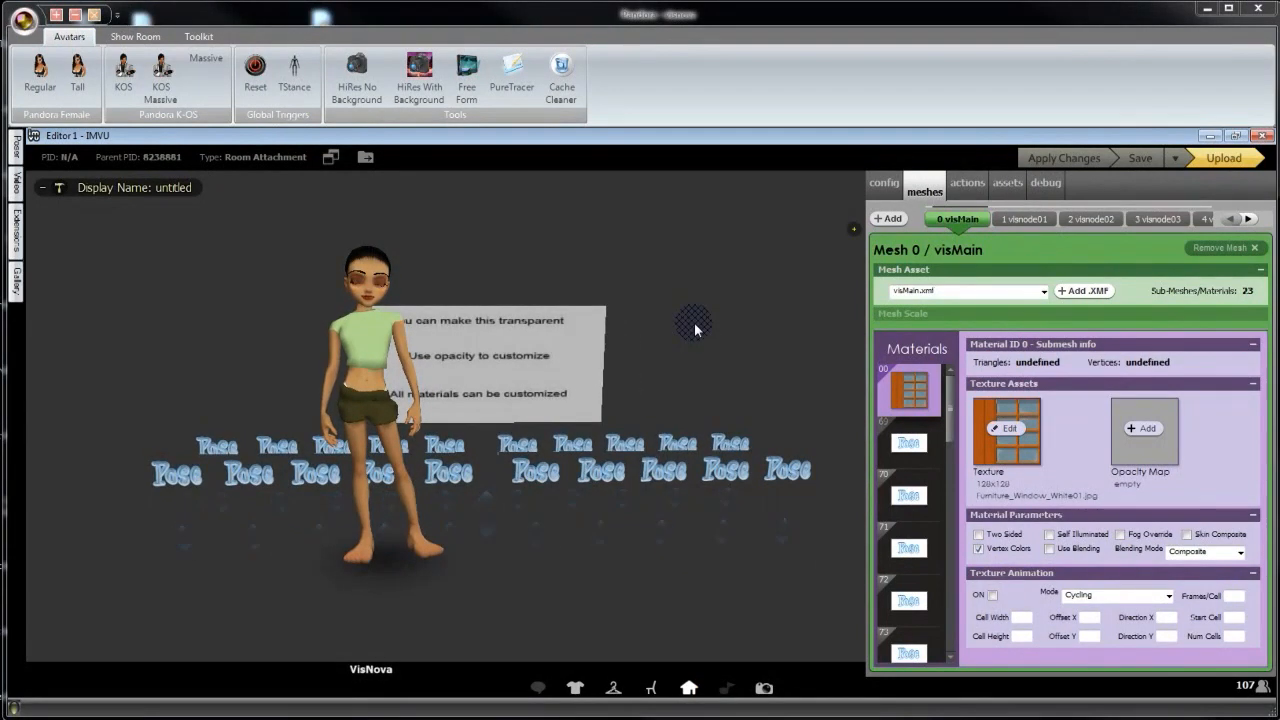
{"action": "mouse_move", "coordinate": [703, 316]}
{"action": "left_mouse_down"}
{"action": "mouse_move", "coordinate": [688, 317]}
{"action": "mouse_move", "coordinate": [704, 315]}
{"action": "left_mouse_up"}
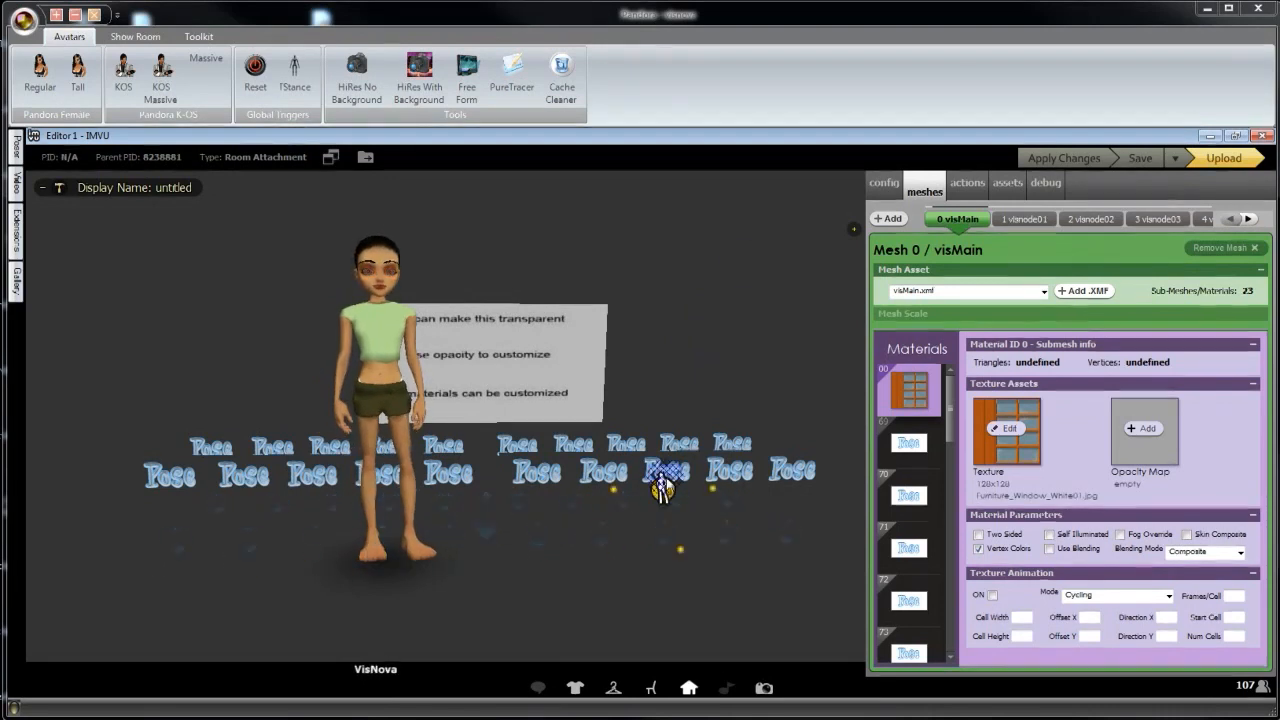
{"action": "left_click_drag", "start_coordinate": [736, 262], "coordinate": [749, 259]}
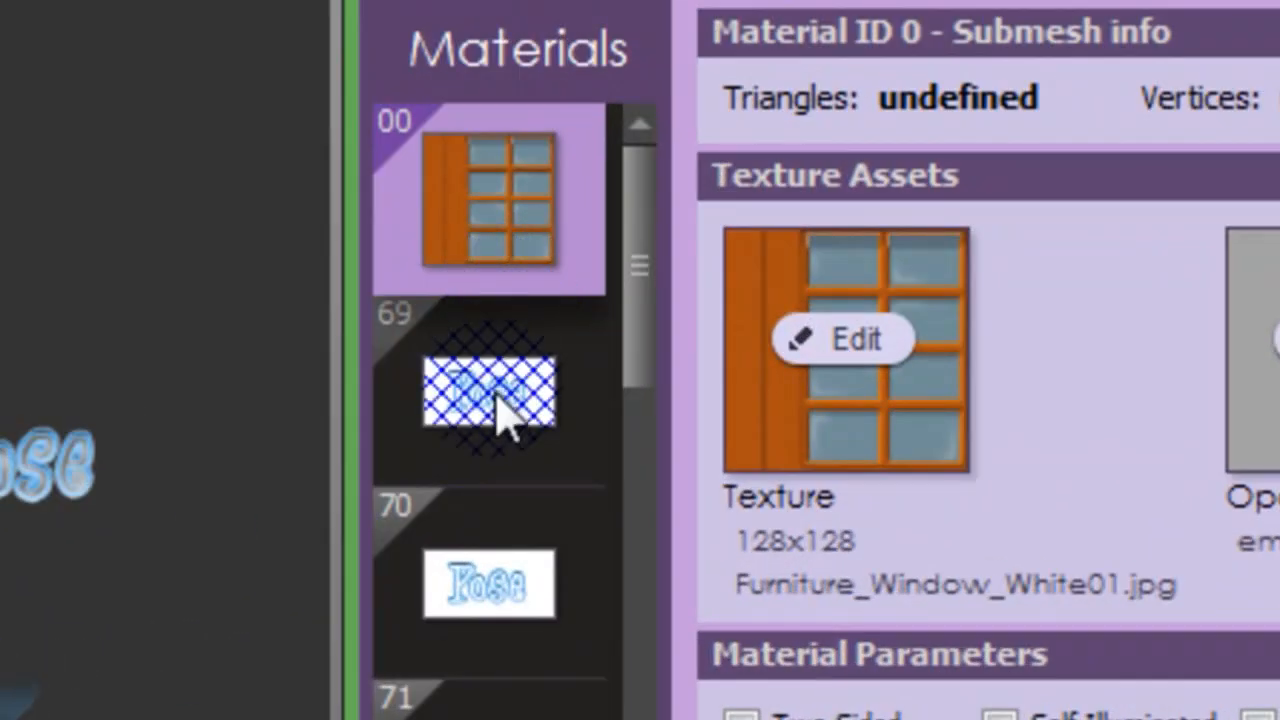
Step: Give material 71 of the visMain mesh the texture pose11.jpg and the opacity map OPAC1.jpg, and apply the changes
{"action": "left_click", "coordinate": [490, 400]}
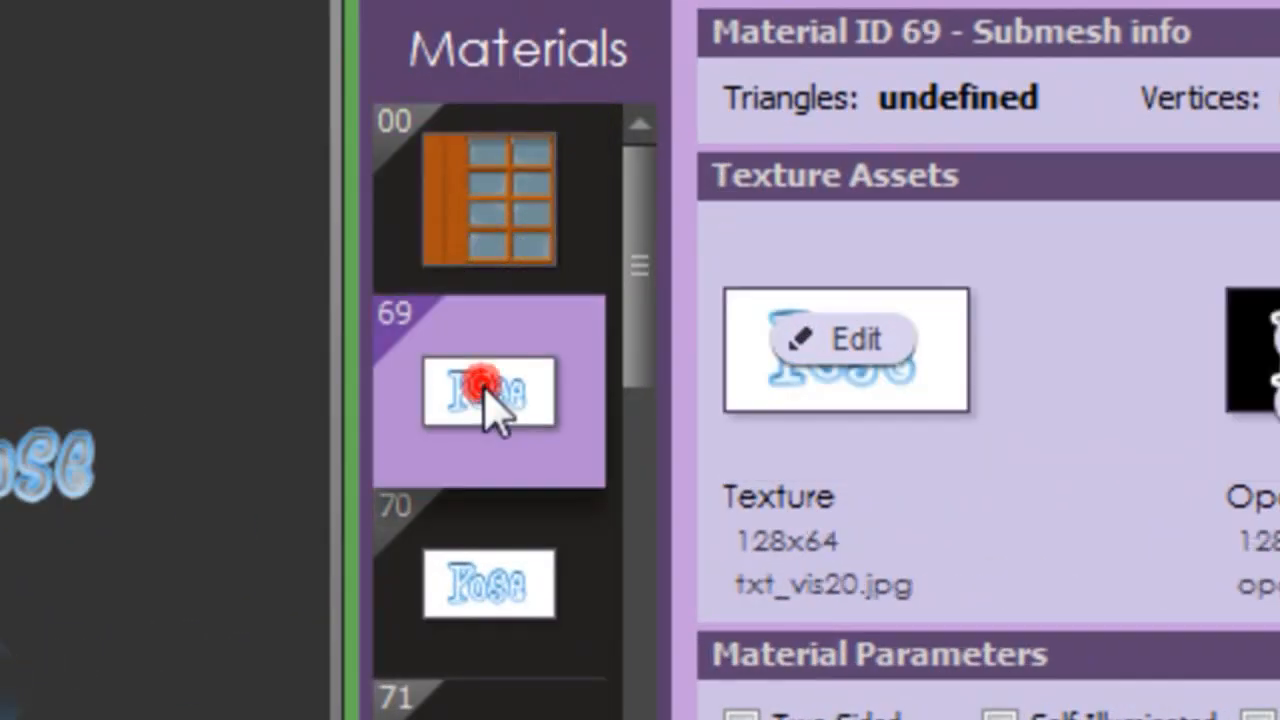
{"action": "left_click_drag", "start_coordinate": [487, 395], "coordinate": [918, 666]}
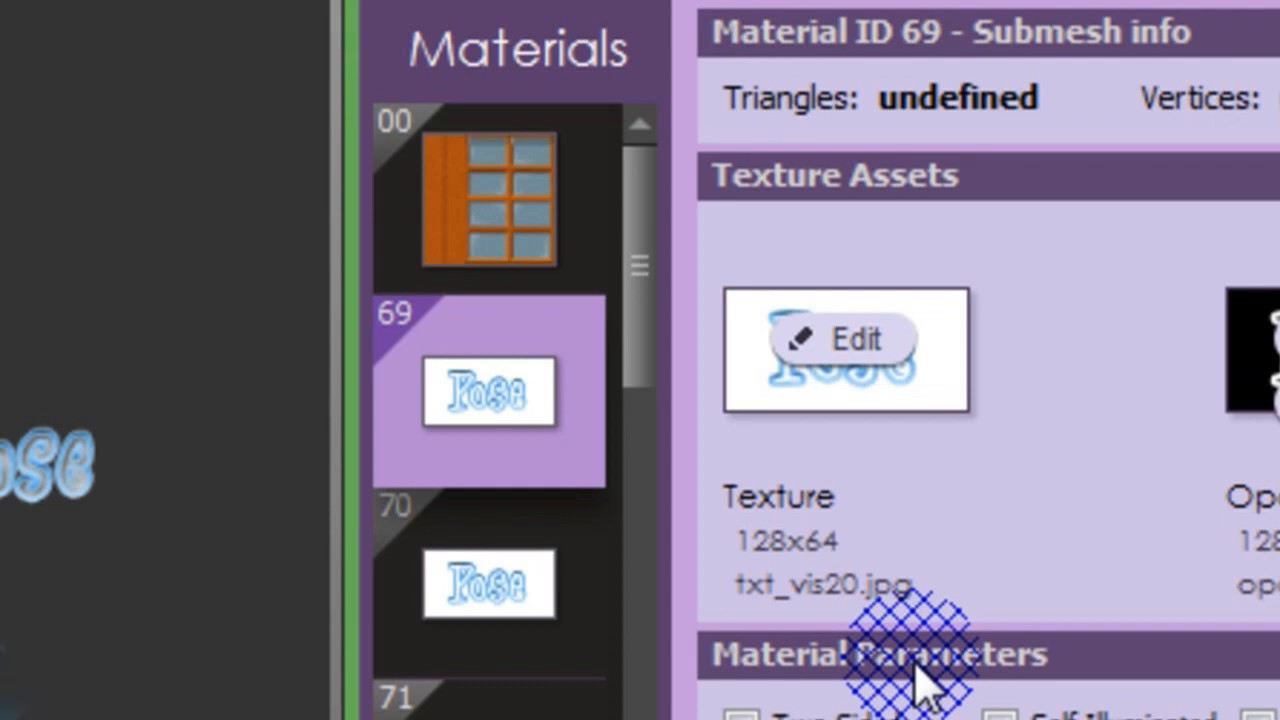
{"action": "left_click", "coordinate": [476, 571]}
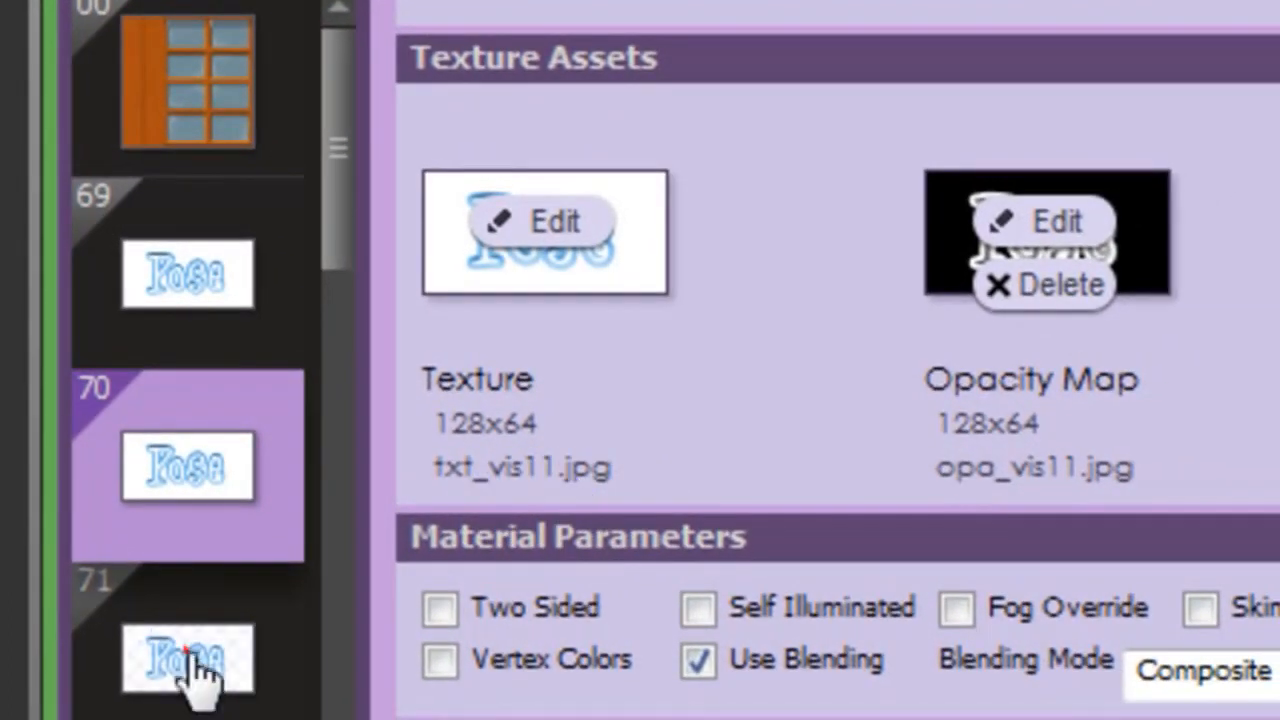
{"action": "left_click", "coordinate": [205, 664]}
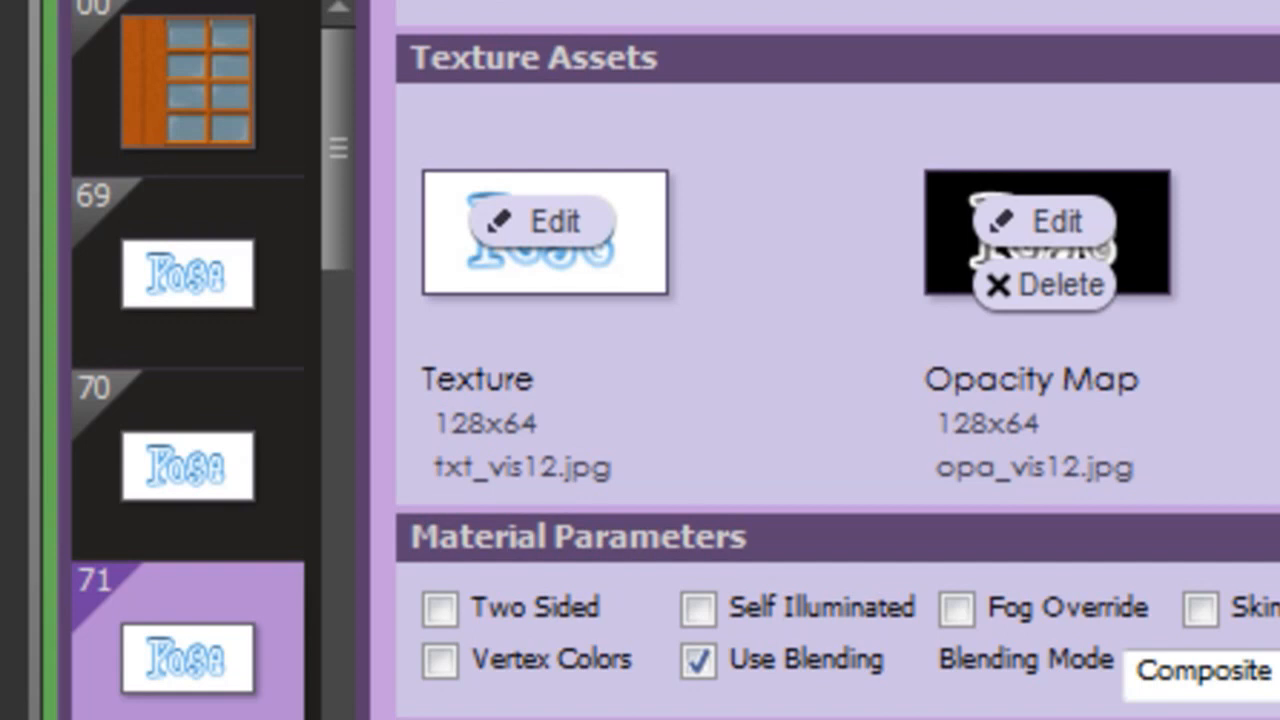
{"action": "mouse_move", "coordinate": [187, 290]}
{"action": "left_mouse_down"}
{"action": "mouse_move", "coordinate": [443, 271]}
{"action": "mouse_move", "coordinate": [522, 228]}
{"action": "left_mouse_up"}
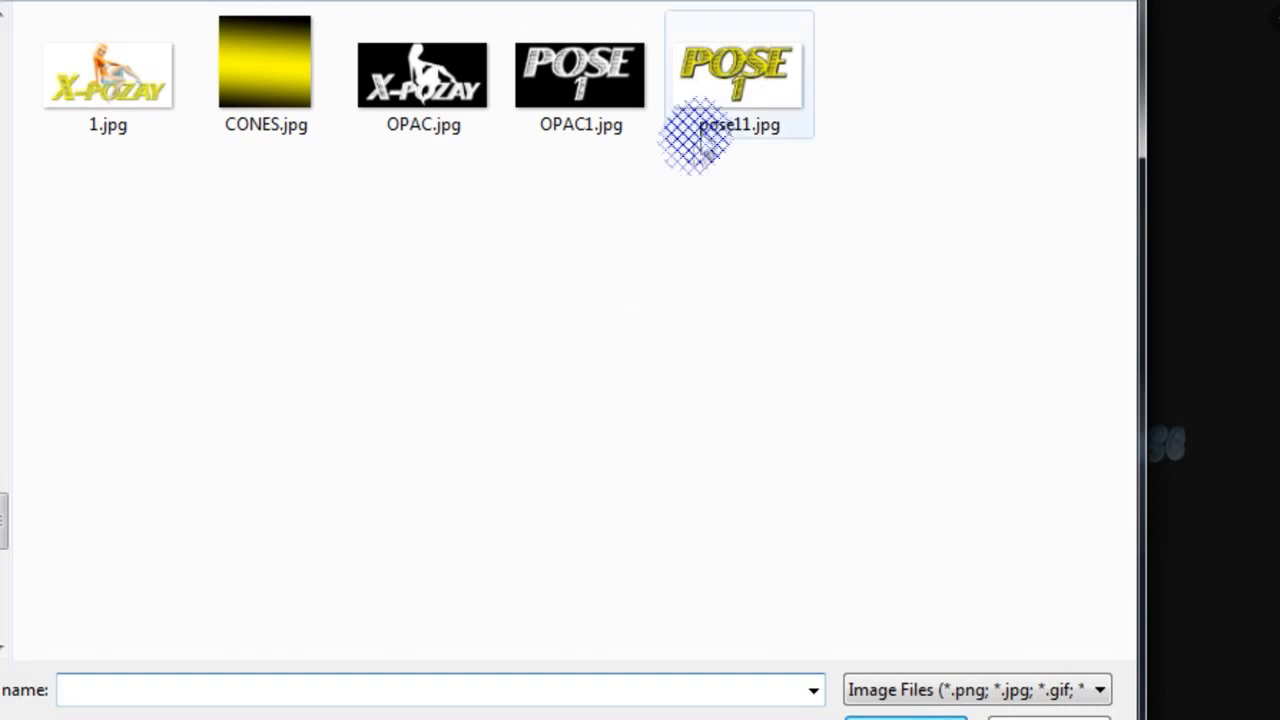
{"action": "double_click", "coordinate": [740, 80]}
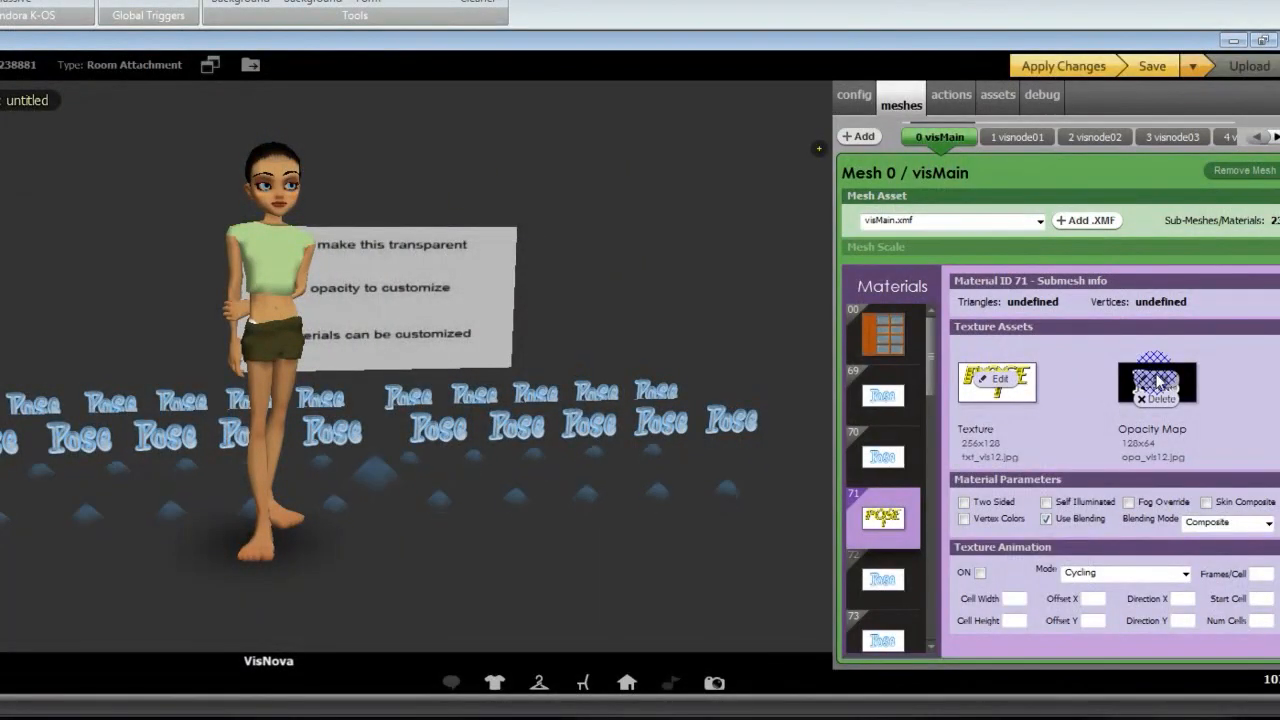
{"action": "left_click", "coordinate": [1155, 379]}
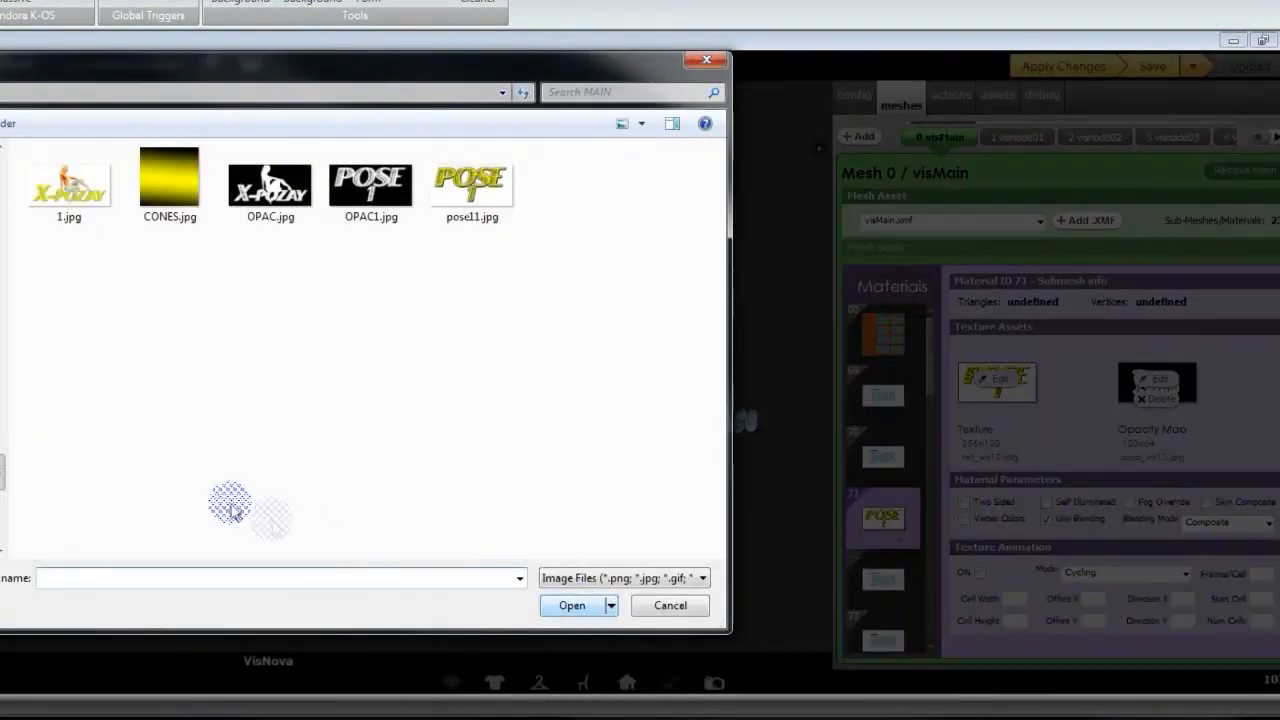
{"action": "double_click", "coordinate": [368, 195]}
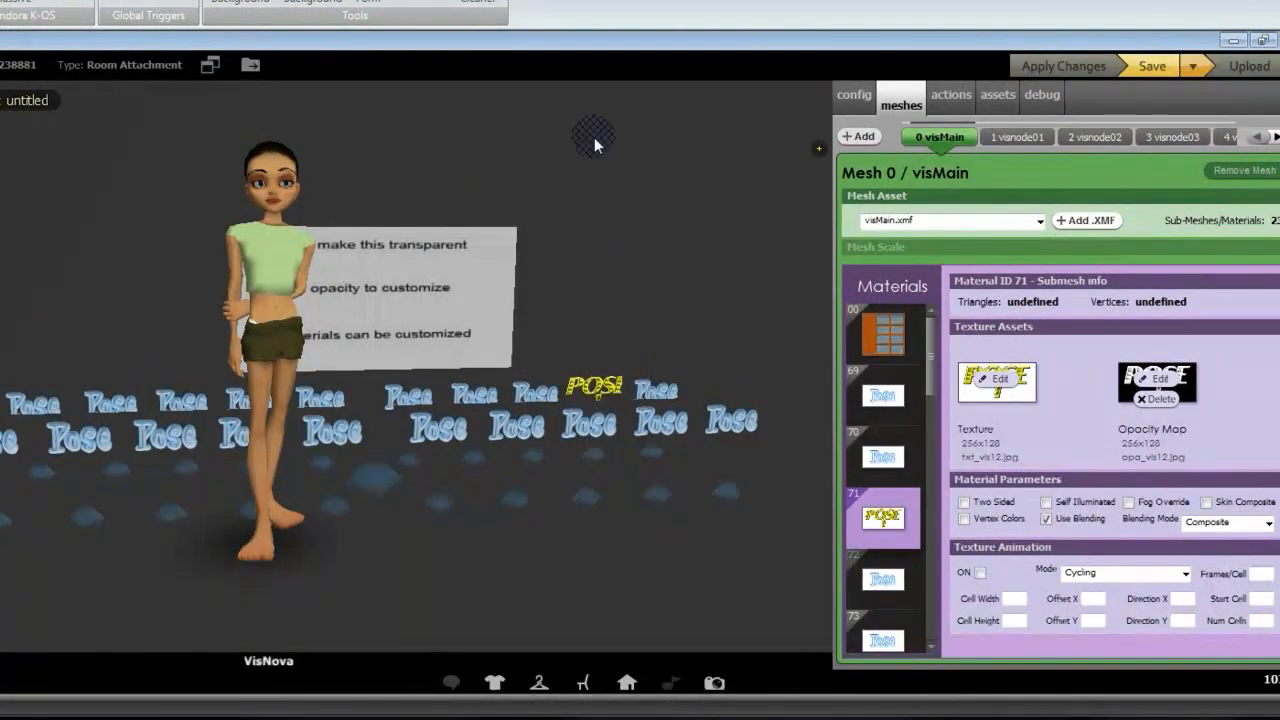
{"action": "left_click_drag", "start_coordinate": [622, 217], "coordinate": [543, 204]}
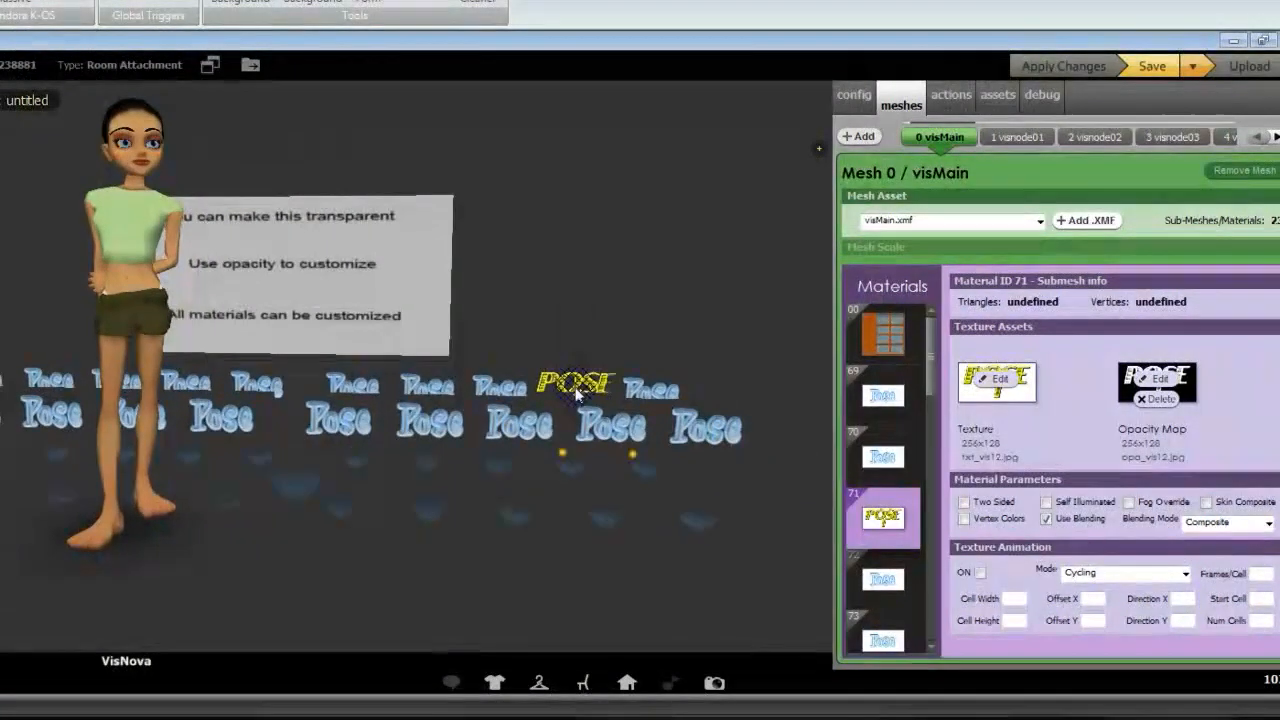
{"action": "mouse_move", "coordinate": [577, 395]}
{"action": "left_mouse_down"}
{"action": "mouse_move", "coordinate": [587, 290]}
{"action": "mouse_move", "coordinate": [357, 283]}
{"action": "mouse_move", "coordinate": [570, 297]}
{"action": "mouse_move", "coordinate": [537, 277]}
{"action": "mouse_move", "coordinate": [537, 289]}
{"action": "mouse_move", "coordinate": [651, 286]}
{"action": "mouse_move", "coordinate": [588, 387]}
{"action": "left_mouse_up"}
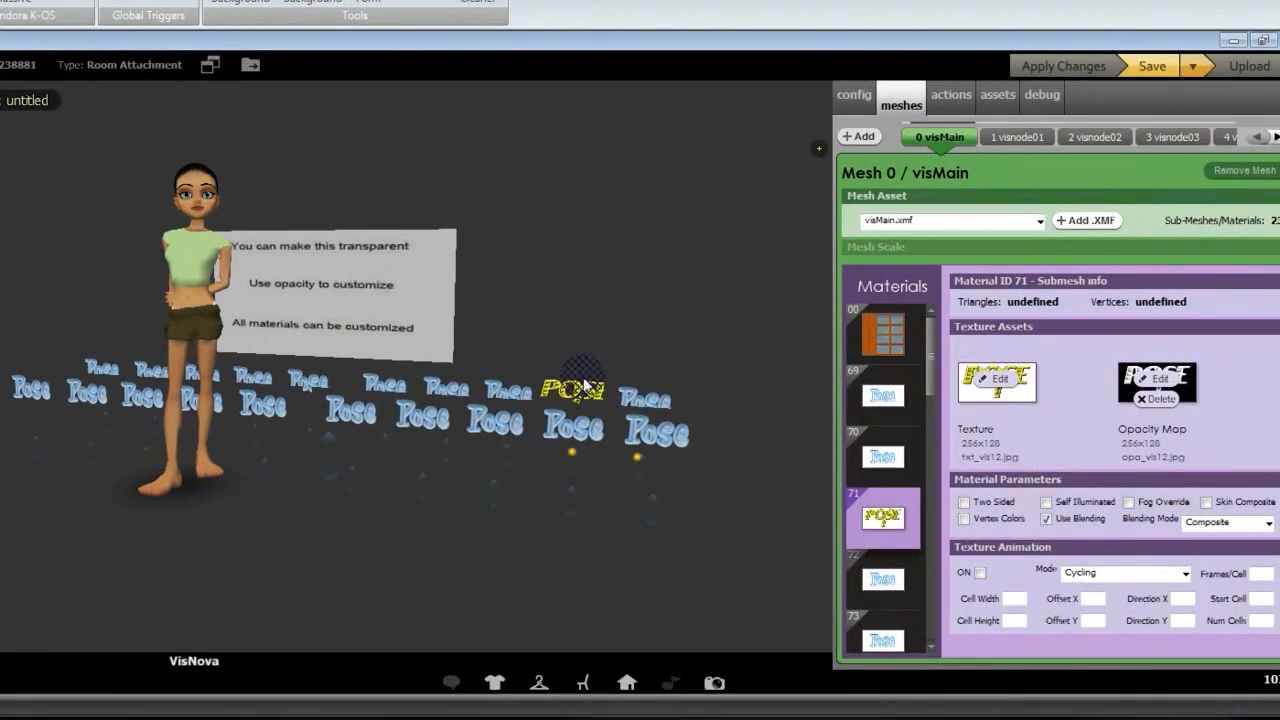
{"action": "left_click_drag", "start_coordinate": [597, 272], "coordinate": [729, 286]}
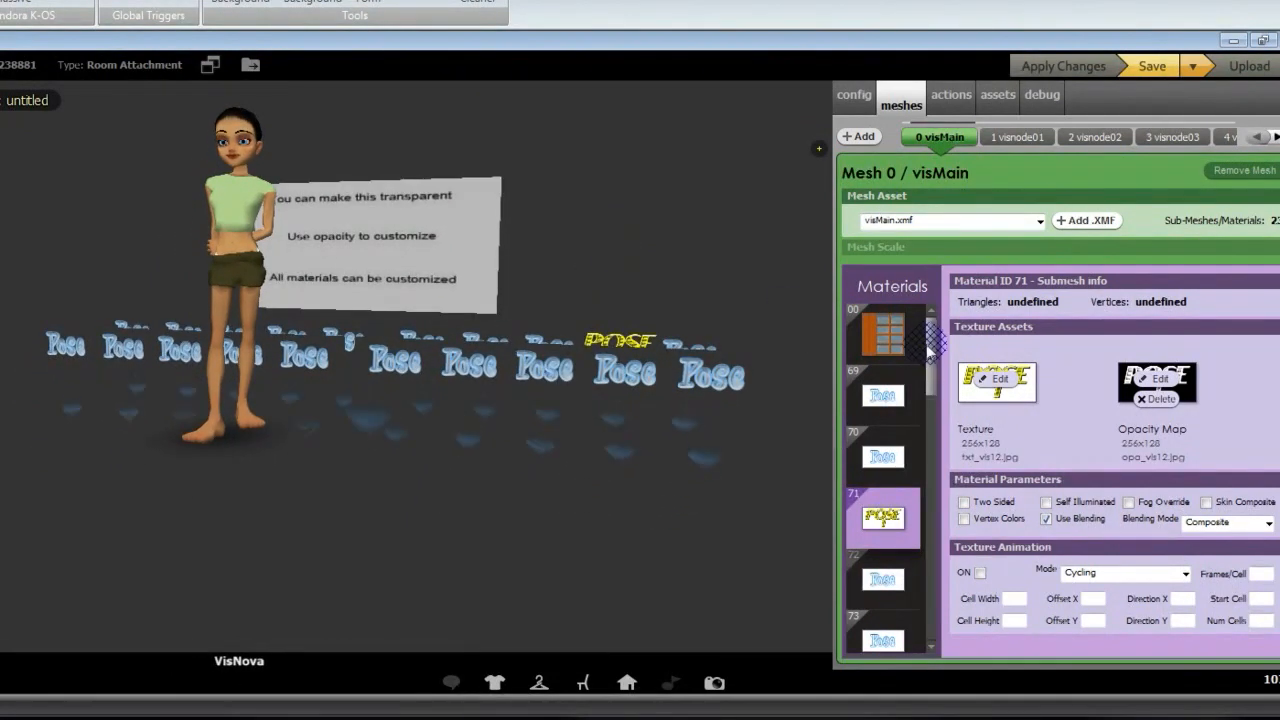
Step: Replace both the texture and the opacity map of material 81 with CONES.jpg and apply the changes
{"action": "scroll", "coordinate": [930, 366], "scroll_direction": "down", "scroll_amount": 1}
{"action": "left_click_drag", "start_coordinate": [930, 366], "coordinate": [927, 505]}
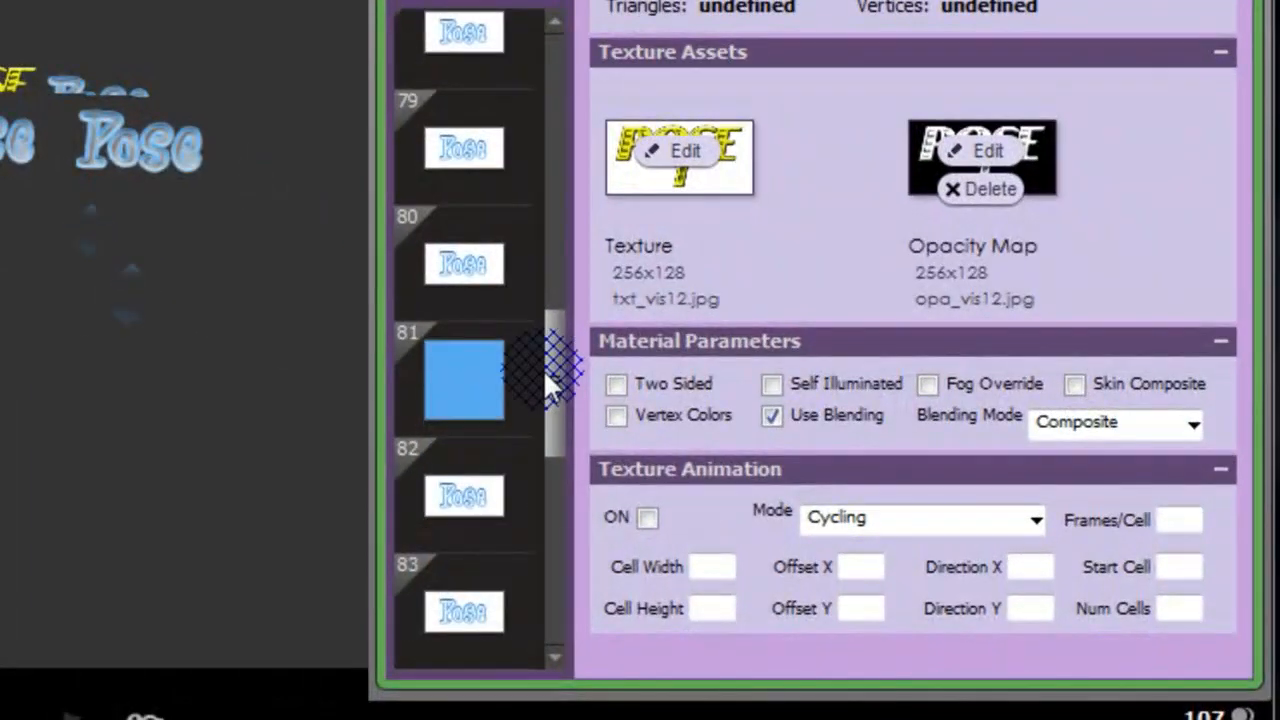
{"action": "left_click_drag", "start_coordinate": [548, 385], "coordinate": [2, 290]}
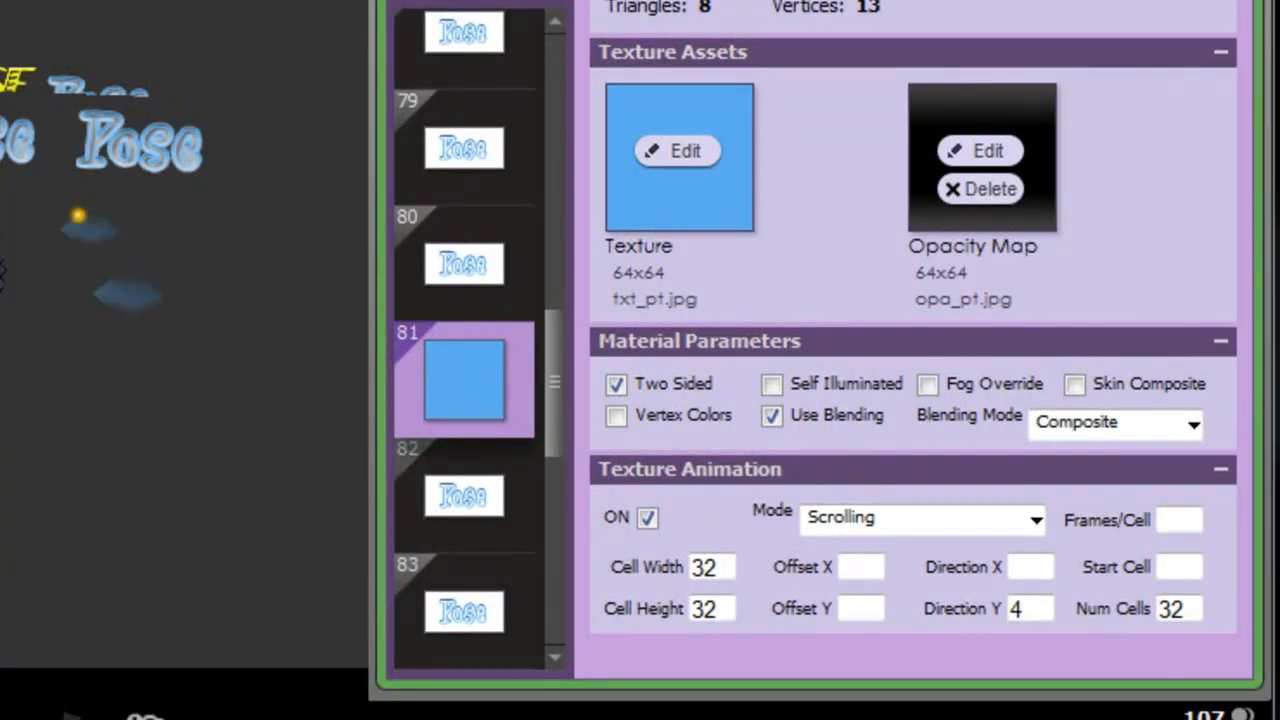
{"action": "left_click_drag", "start_coordinate": [2, 275], "coordinate": [662, 147]}
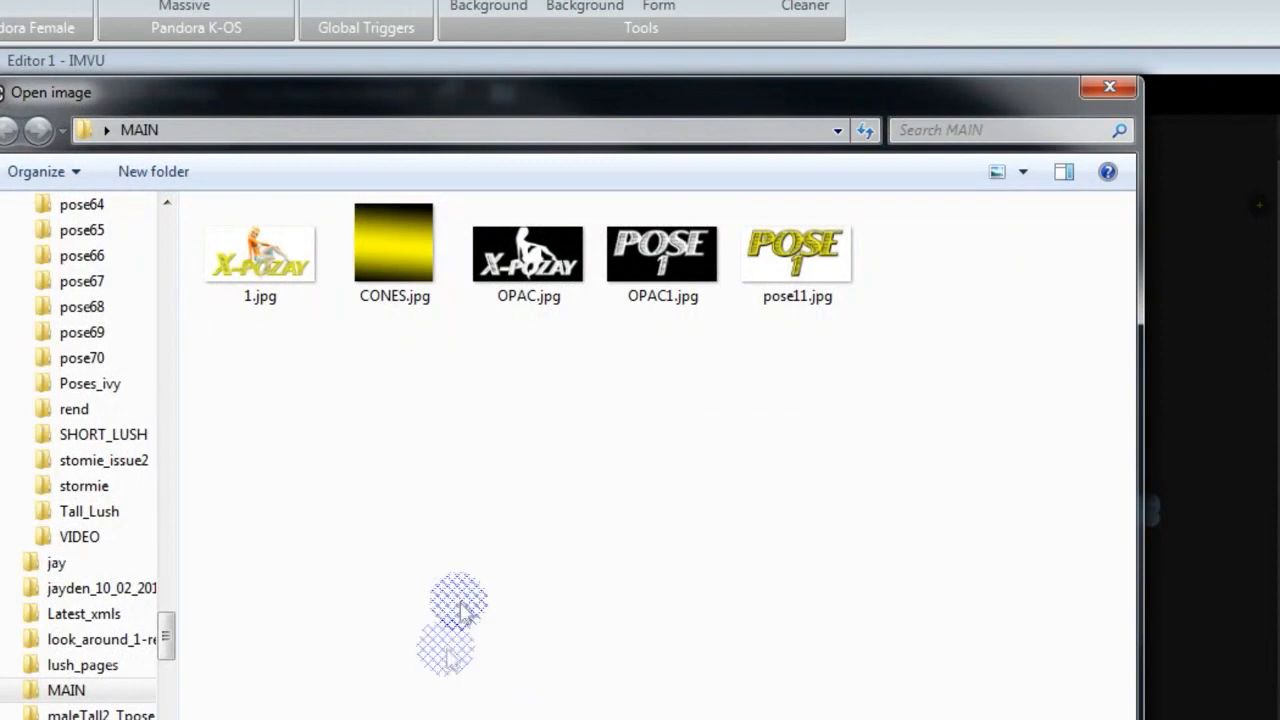
{"action": "left_click_drag", "start_coordinate": [457, 620], "coordinate": [490, 522]}
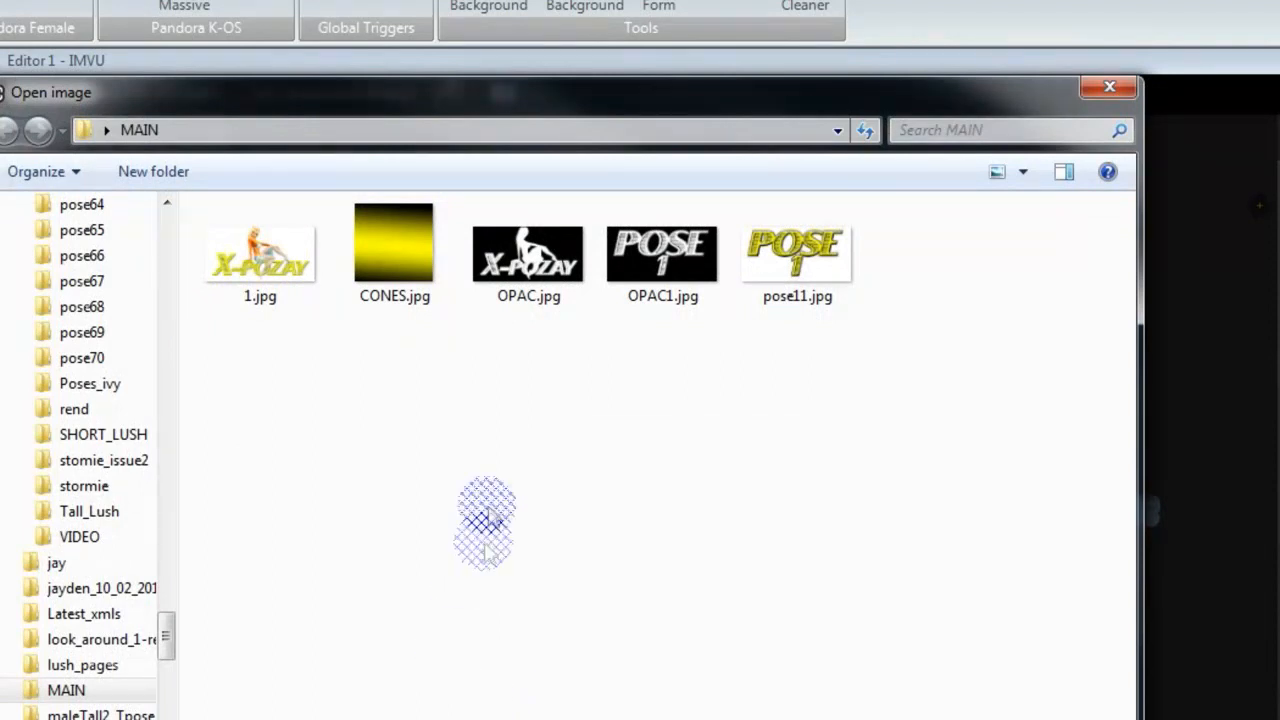
{"action": "left_click", "coordinate": [392, 239]}
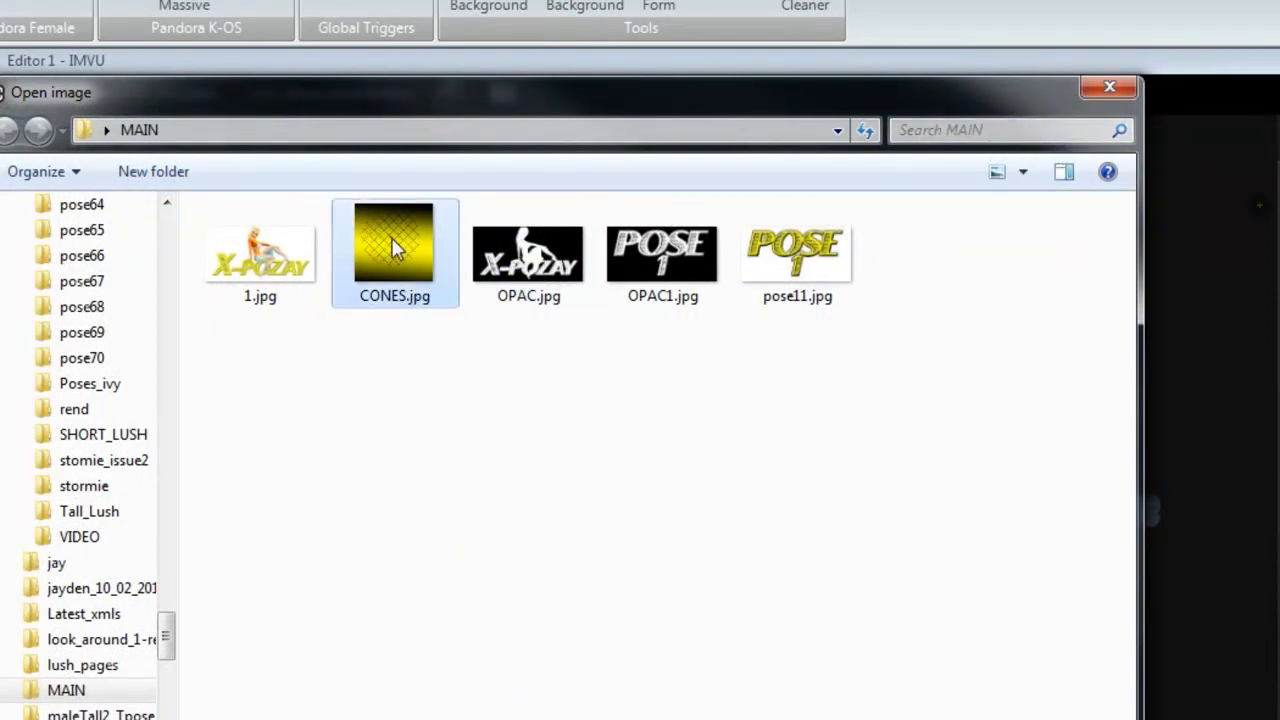
{"action": "double_click", "coordinate": [395, 248]}
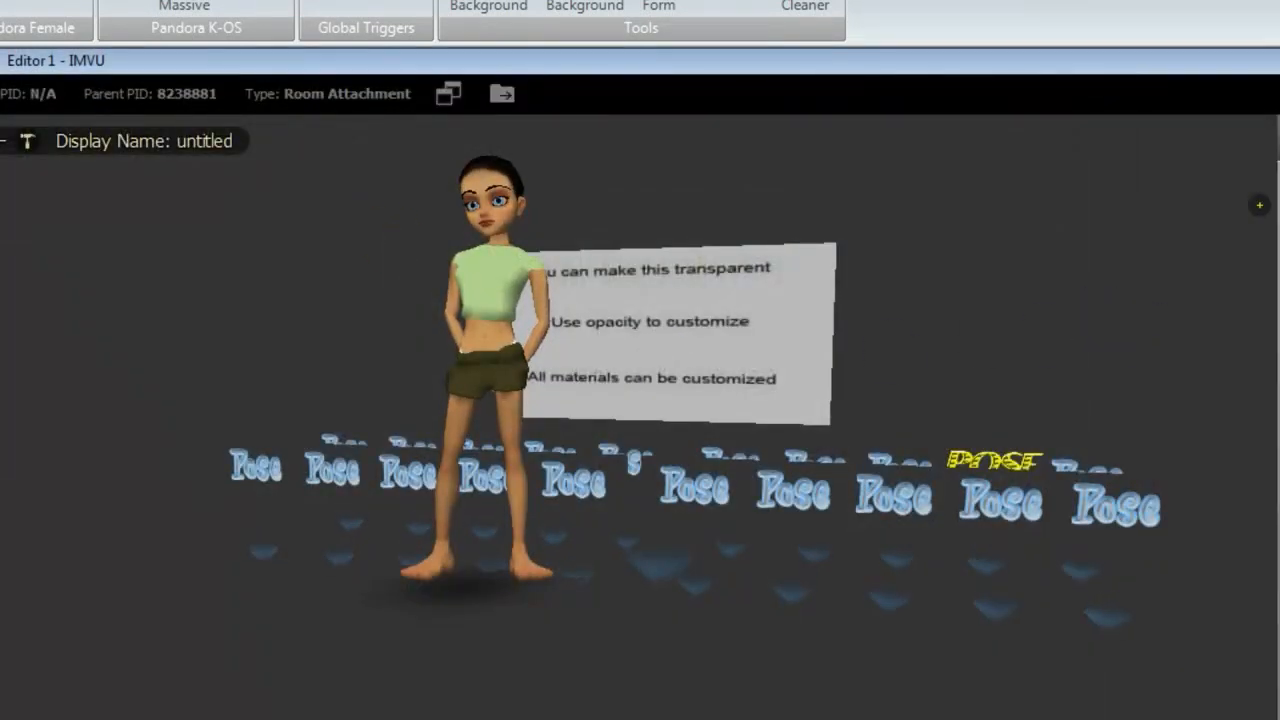
{"action": "mouse_move", "coordinate": [1001, 212]}
{"action": "left_mouse_down"}
{"action": "mouse_move", "coordinate": [1034, 207]}
{"action": "mouse_move", "coordinate": [912, 221]}
{"action": "mouse_move", "coordinate": [1020, 211]}
{"action": "left_mouse_up"}
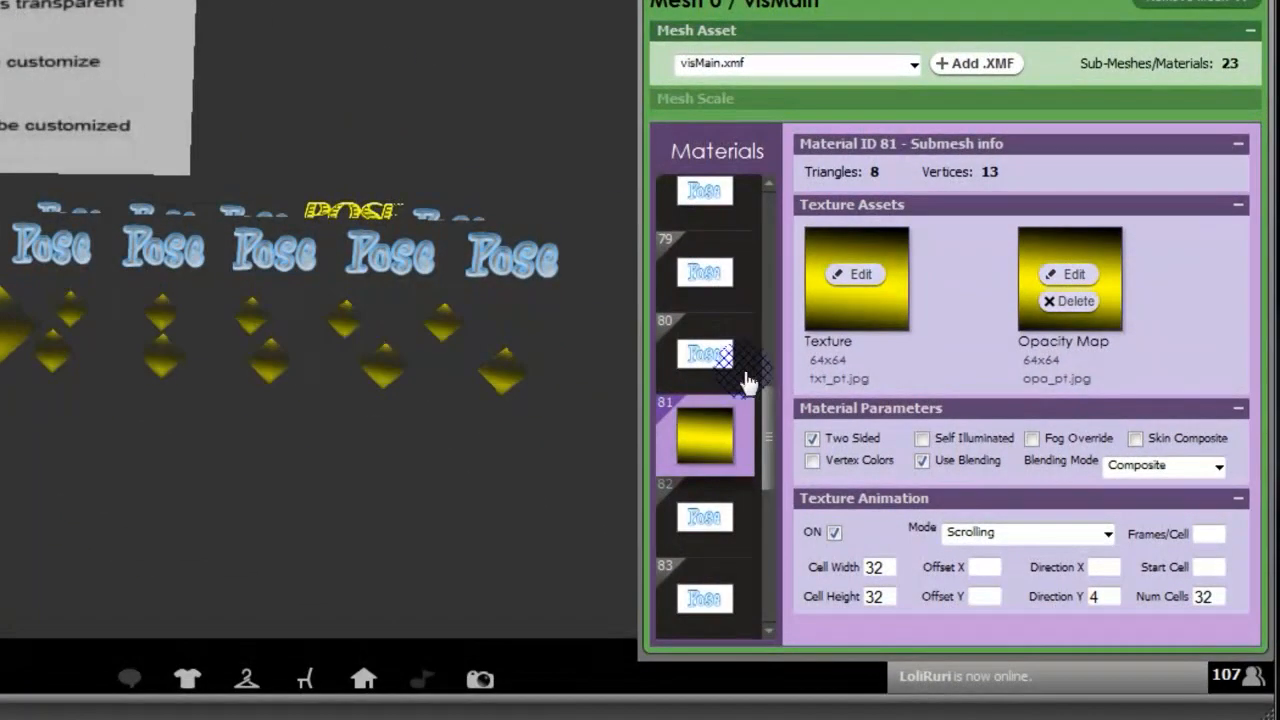
Step: Give material 91, the billboard panel, the texture 1.jpg and the opacity map OPAC.jpg, and apply the changes
{"action": "left_click_drag", "start_coordinate": [855, 462], "coordinate": [859, 568]}
{"action": "left_click_drag", "start_coordinate": [767, 535], "coordinate": [766, 557]}
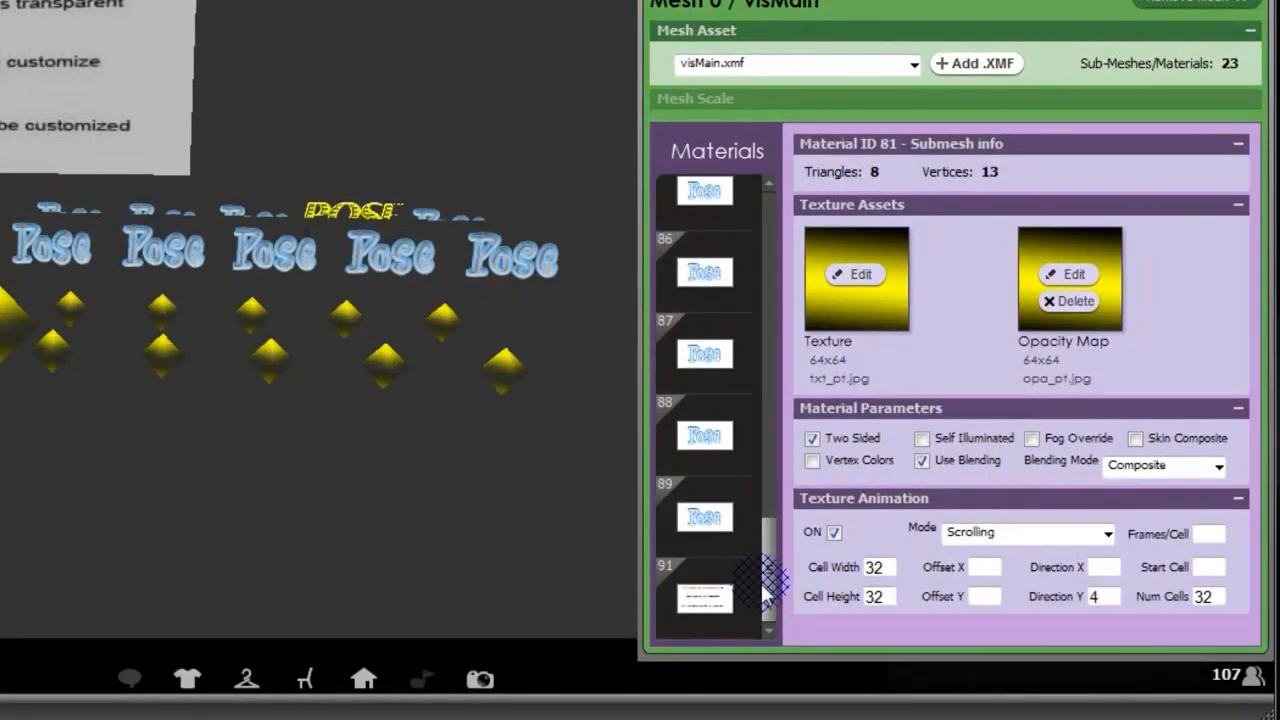
{"action": "left_click", "coordinate": [700, 598]}
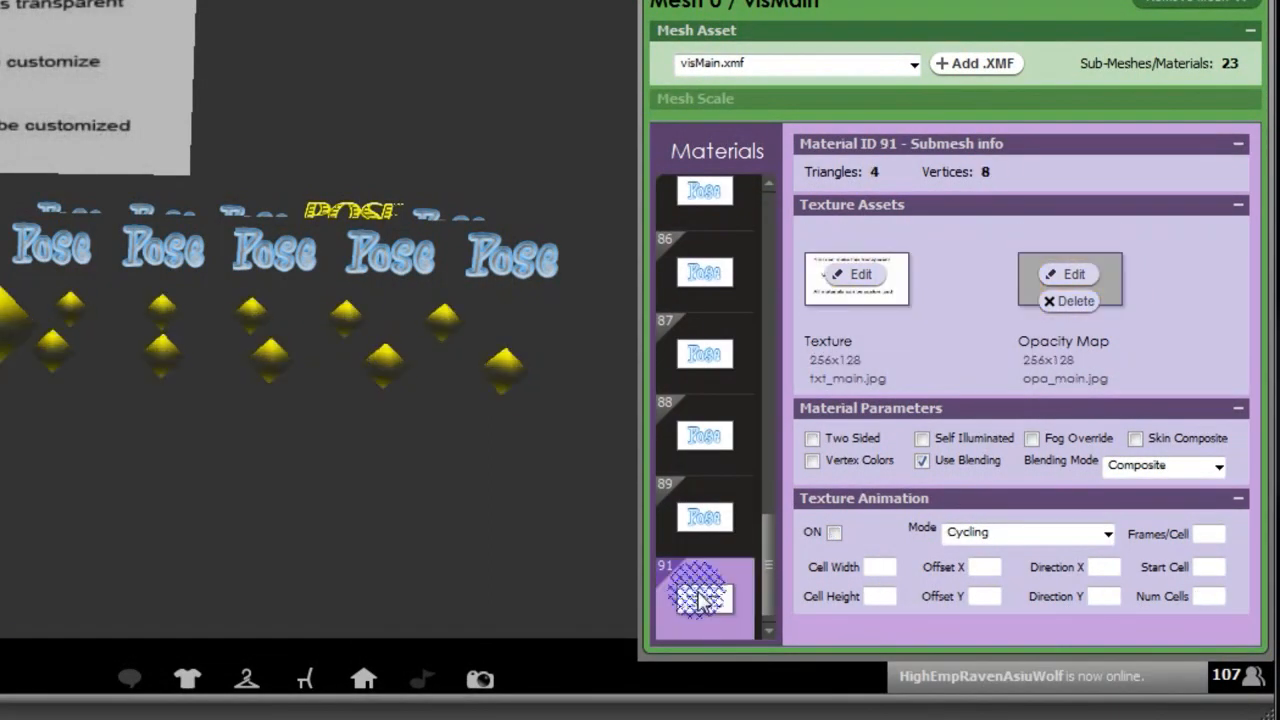
{"action": "left_click", "coordinate": [855, 274]}
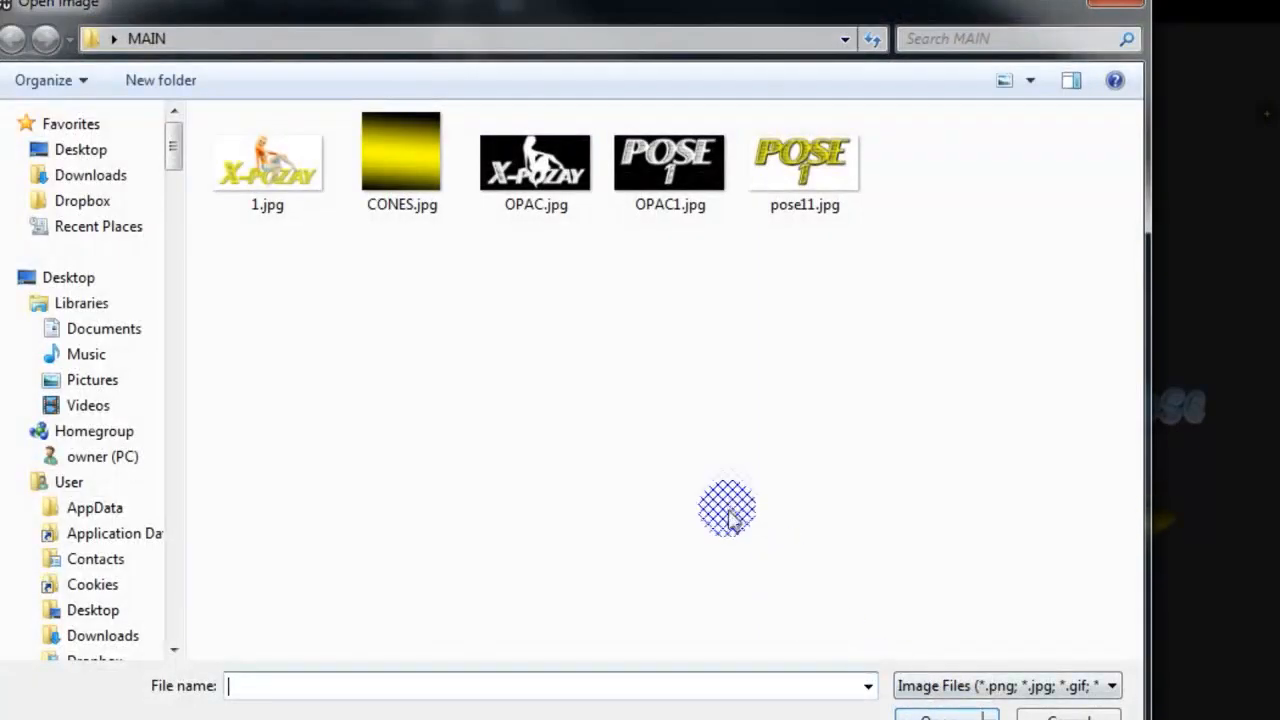
{"action": "double_click", "coordinate": [268, 160]}
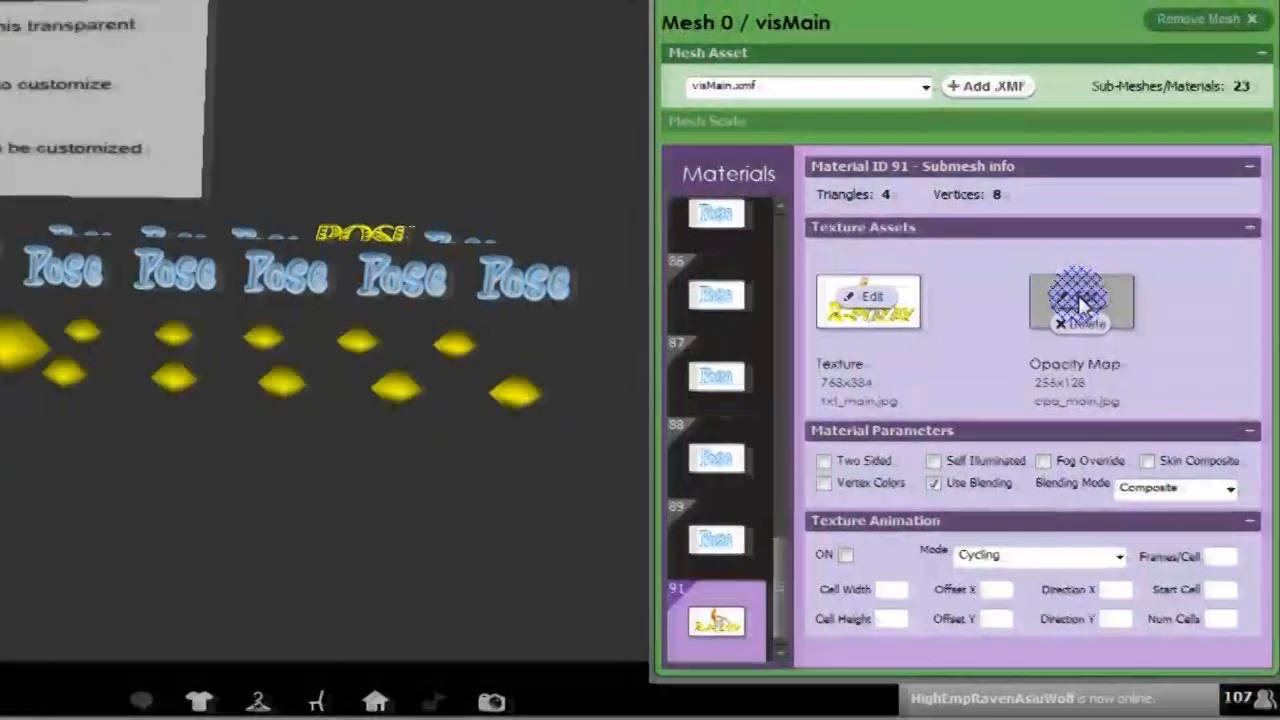
{"action": "left_click", "coordinate": [1080, 300]}
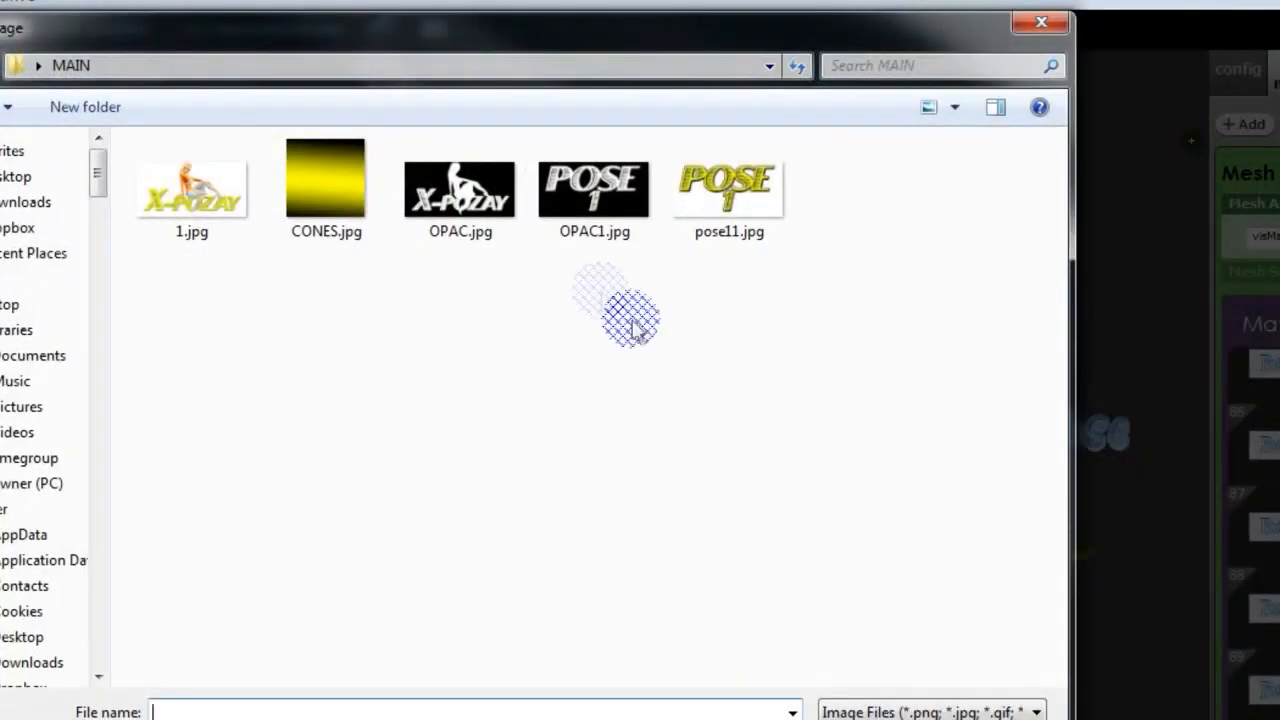
{"action": "double_click", "coordinate": [460, 190]}
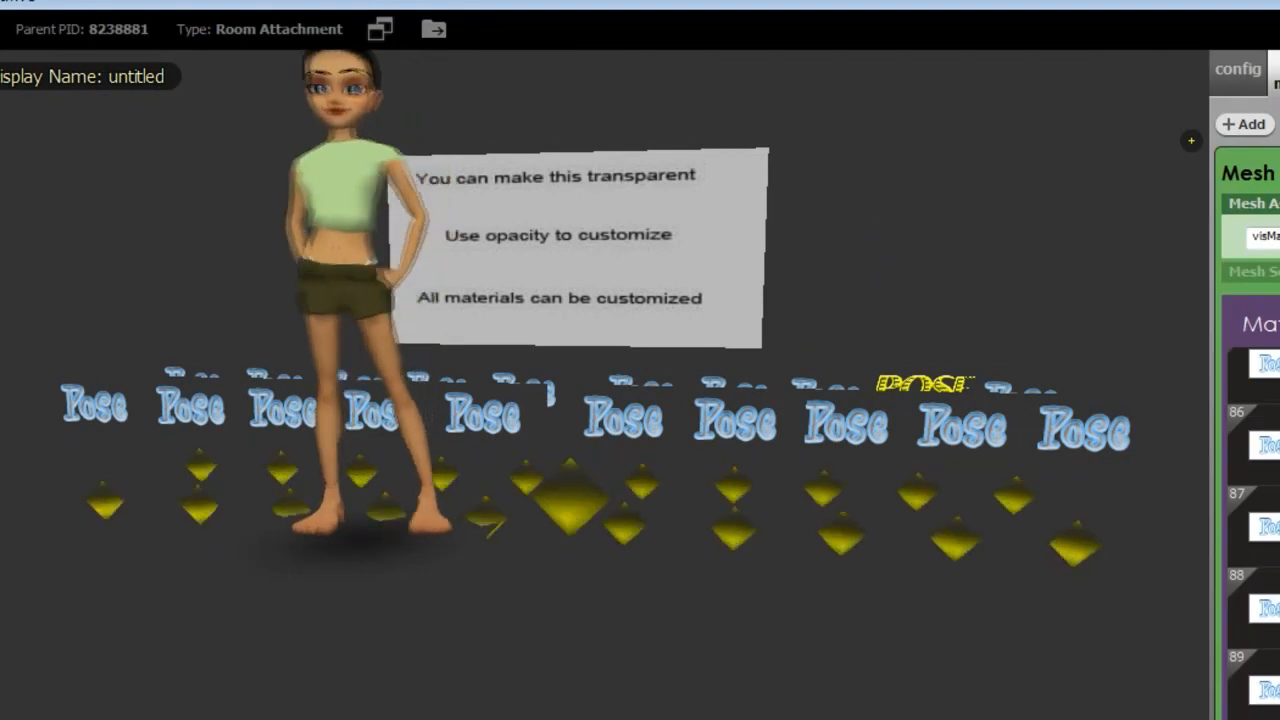
{"action": "left_click_drag", "start_coordinate": [958, 148], "coordinate": [870, 150]}
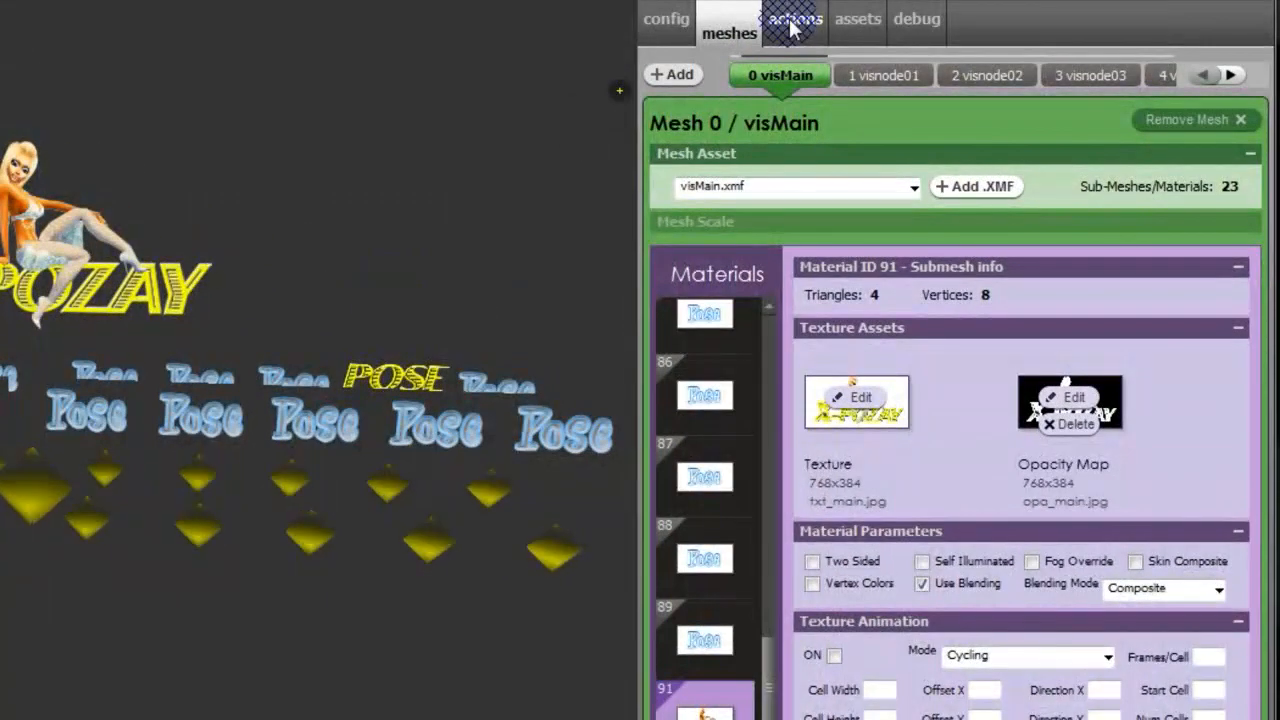
Step: Set the Stop After option of the stance.Po01 action's Pose1.xaf ensemble to Longer effect ends
{"action": "left_click", "coordinate": [793, 25]}
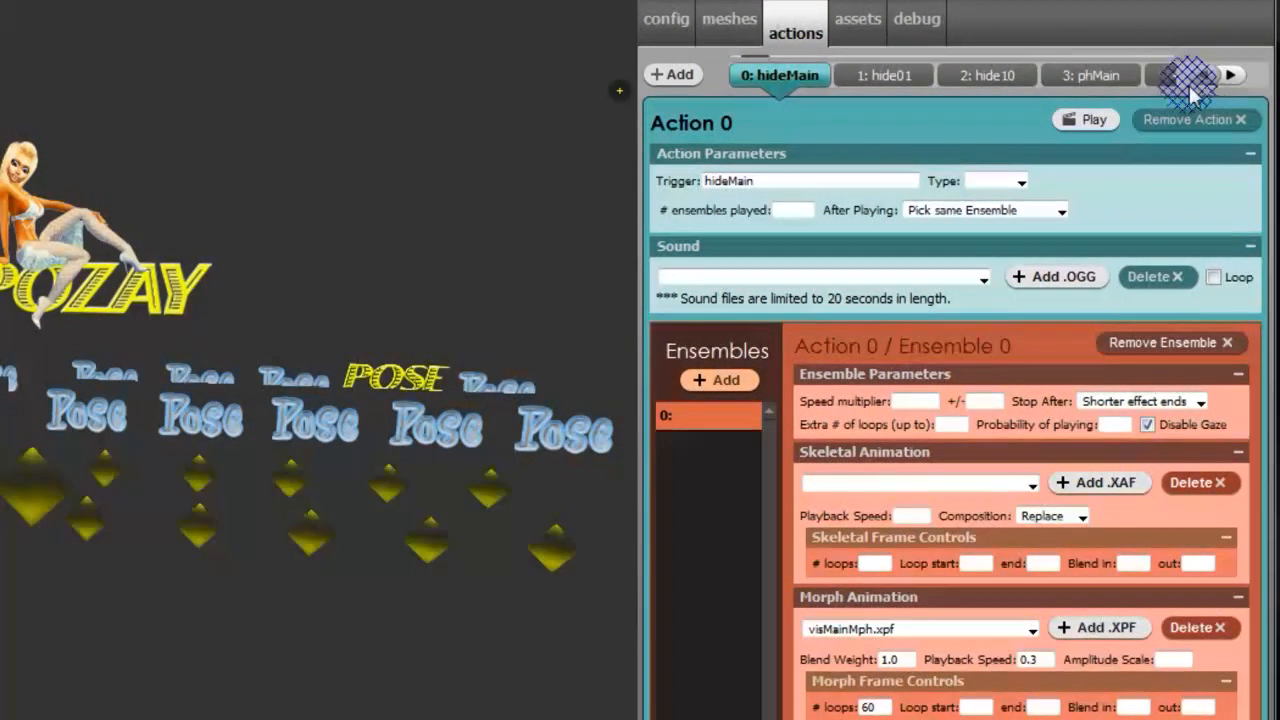
{"action": "left_click", "coordinate": [1229, 76]}
{"action": "left_click", "coordinate": [1231, 77]}
{"action": "left_click", "coordinate": [1233, 78]}
{"action": "left_click", "coordinate": [1235, 80]}
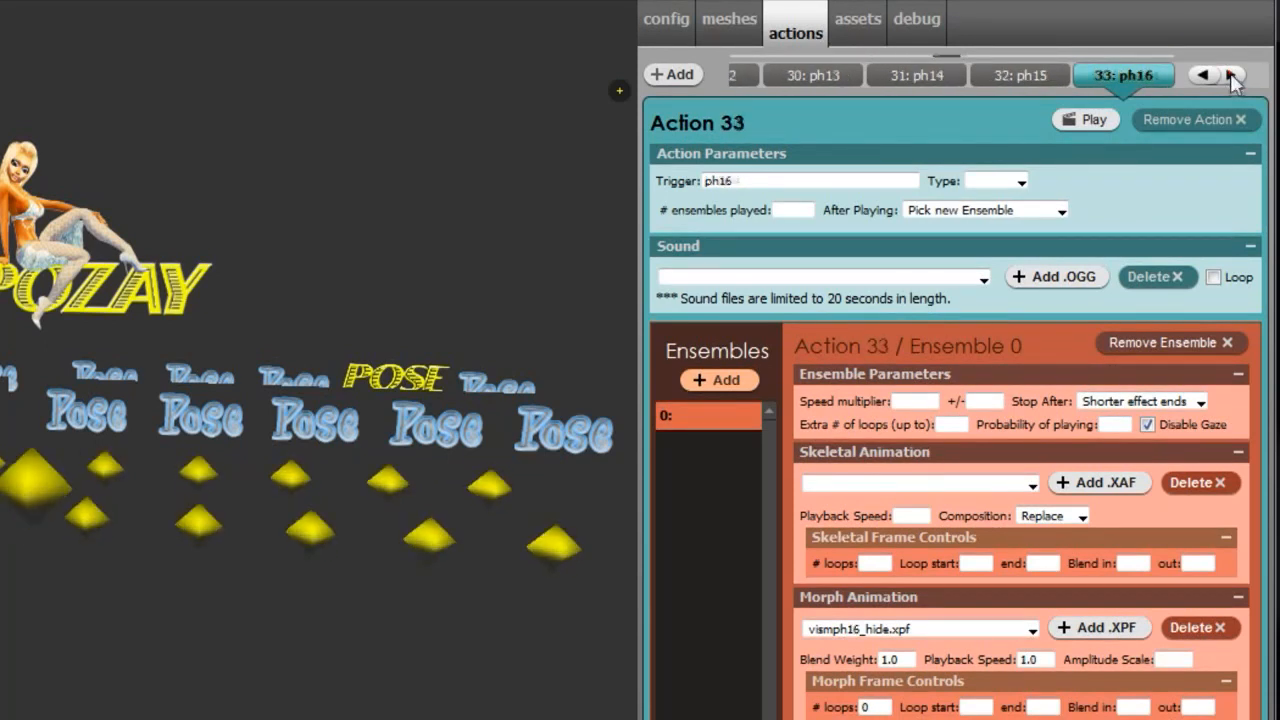
{"action": "left_click", "coordinate": [1233, 76]}
{"action": "left_click", "coordinate": [1233, 76]}
{"action": "left_click", "coordinate": [1233, 76]}
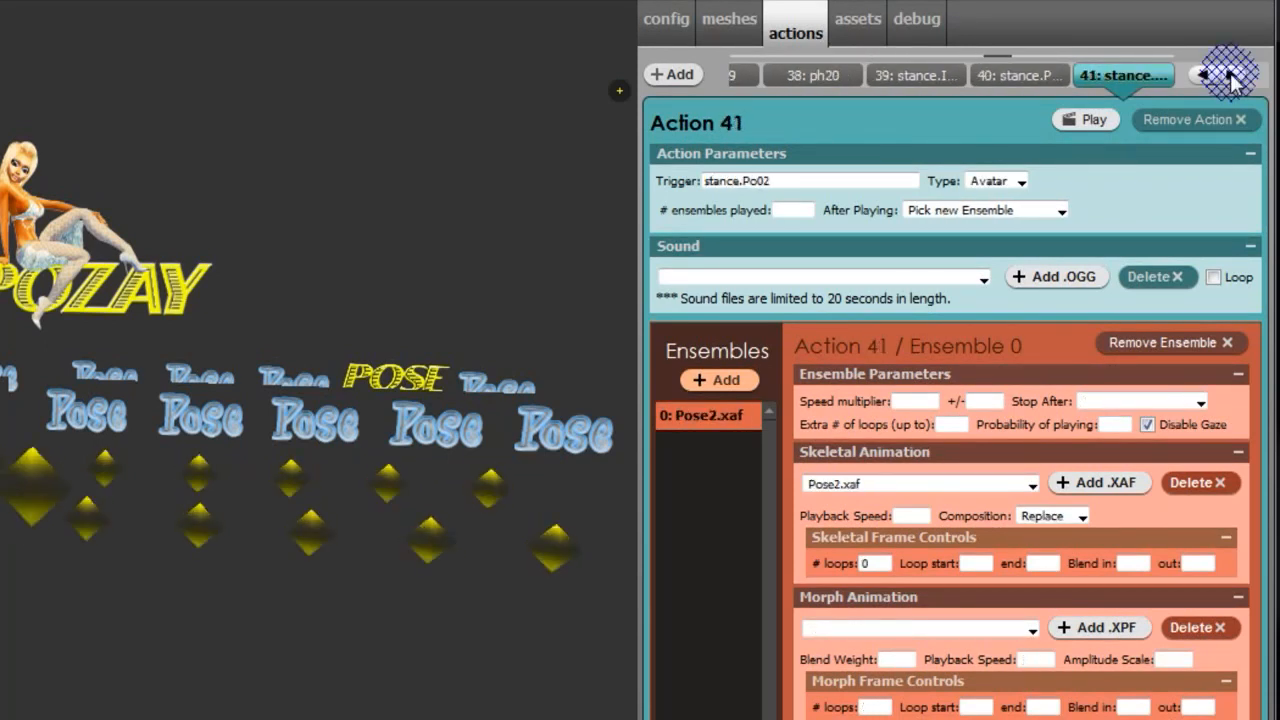
{"action": "left_click", "coordinate": [1018, 76]}
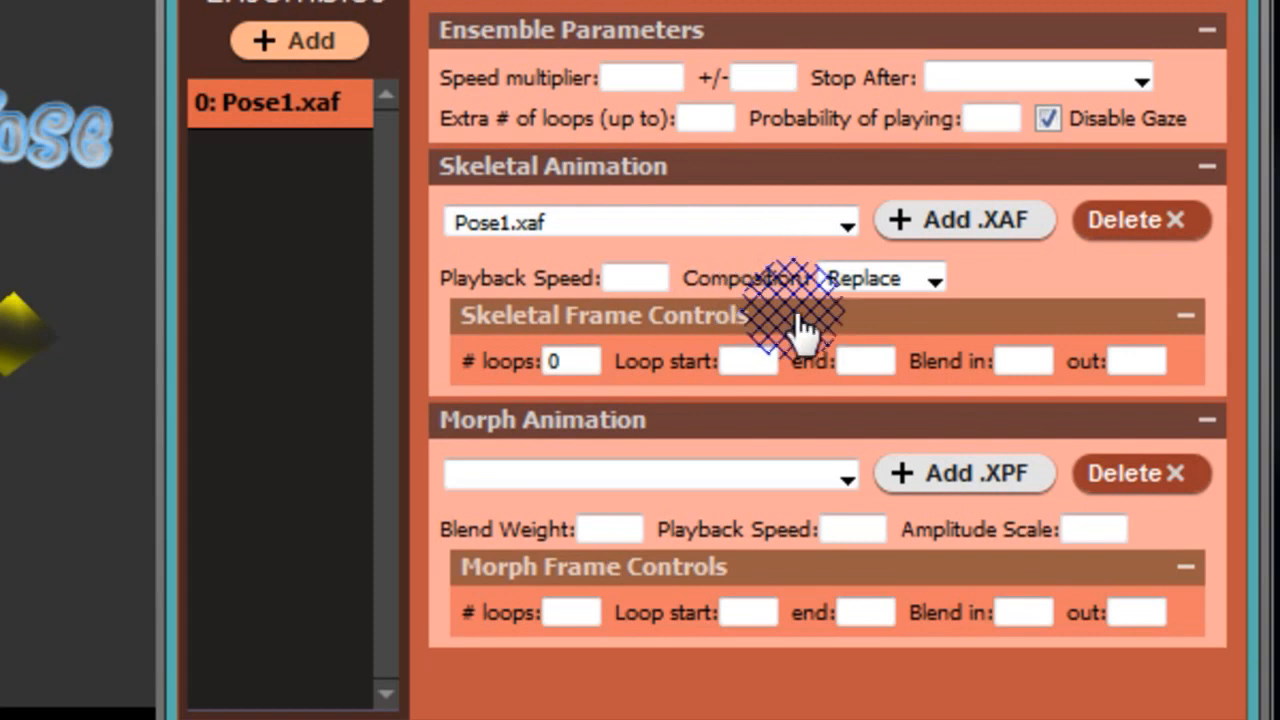
{"action": "double_click", "coordinate": [572, 361]}
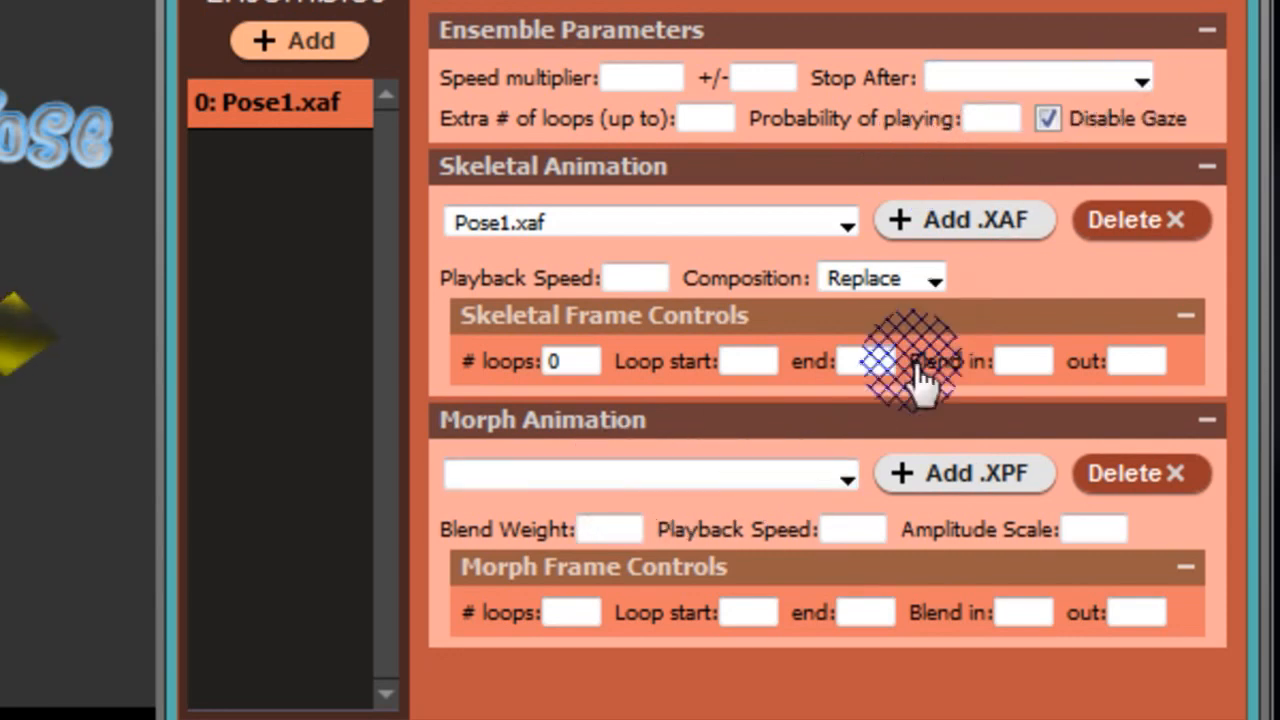
{"action": "left_click", "coordinate": [1140, 75]}
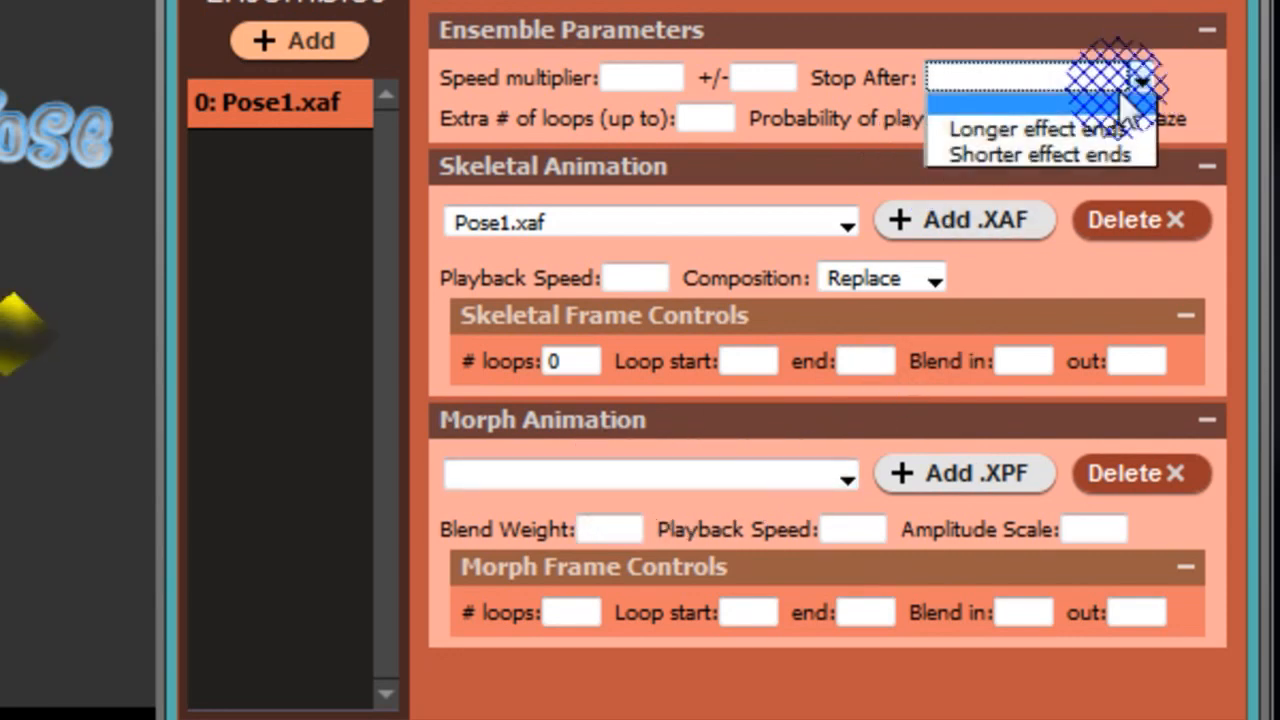
{"action": "left_click", "coordinate": [1076, 127]}
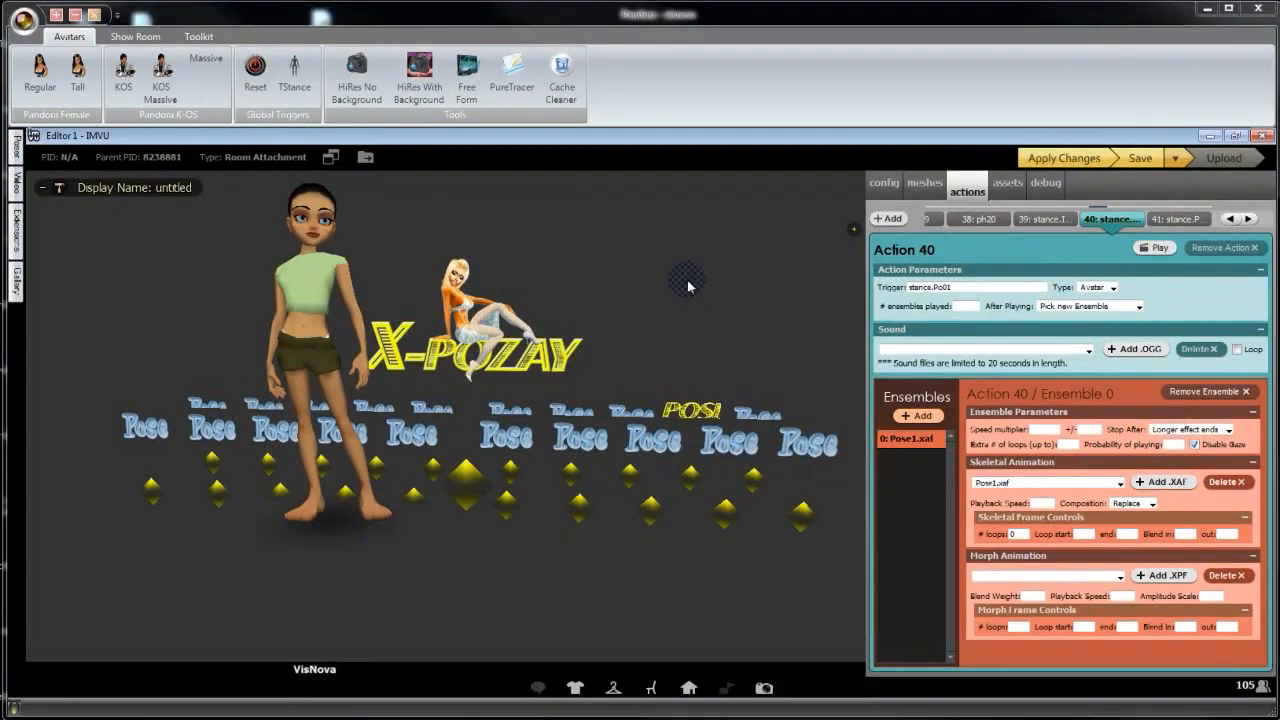
Step: Look through the pose and hide actions and open action 22, the one with the trigger go
{"action": "scroll", "coordinate": [698, 286], "scroll_direction": "up", "scroll_amount": 1}
{"action": "scroll", "coordinate": [690, 284], "scroll_direction": "down", "scroll_amount": 2}
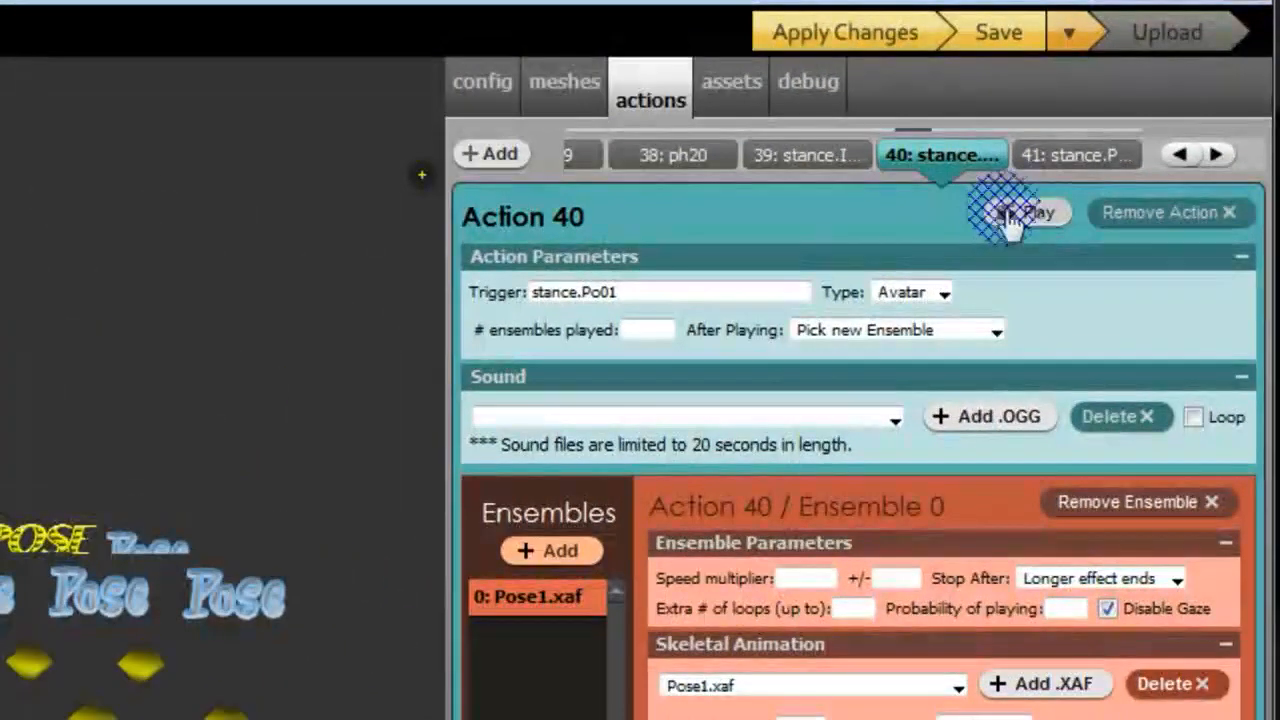
{"action": "left_click", "coordinate": [1214, 160]}
{"action": "left_click", "coordinate": [1214, 160]}
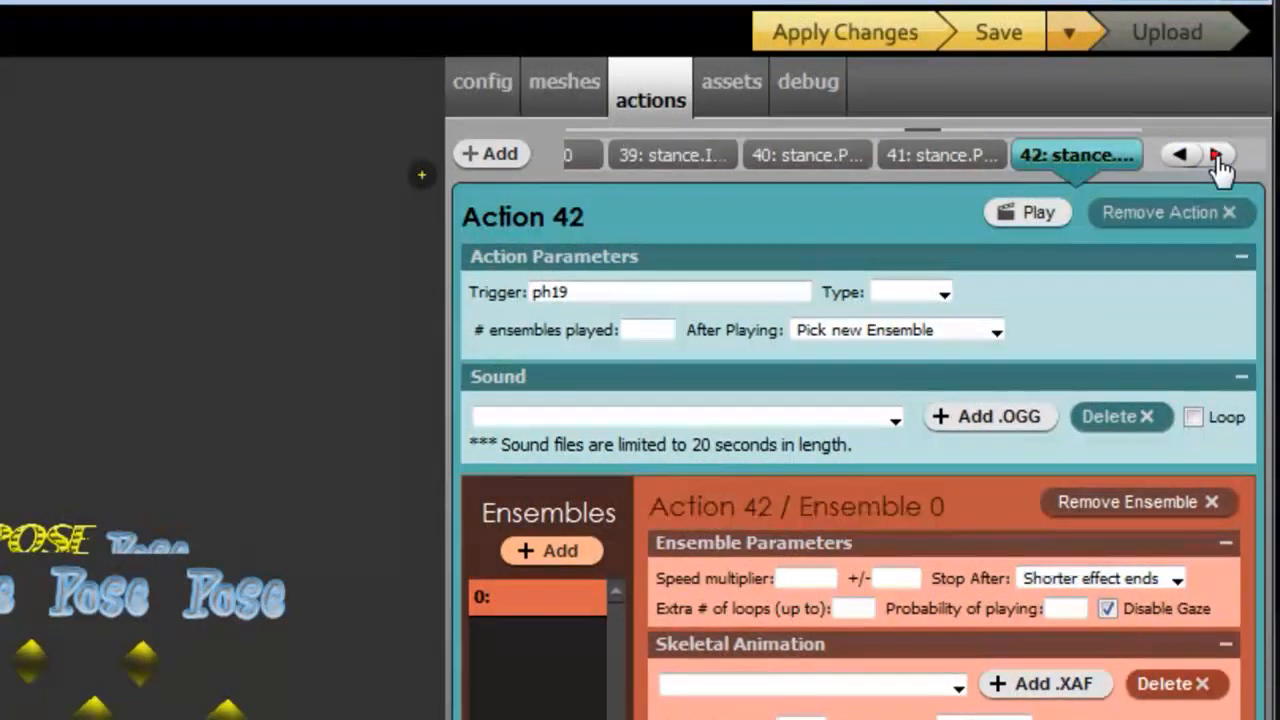
{"action": "left_click", "coordinate": [1182, 156]}
{"action": "left_click", "coordinate": [1183, 156]}
{"action": "left_click", "coordinate": [1182, 156]}
{"action": "left_click", "coordinate": [1182, 156]}
{"action": "left_click", "coordinate": [1182, 156]}
{"action": "left_click", "coordinate": [1182, 156]}
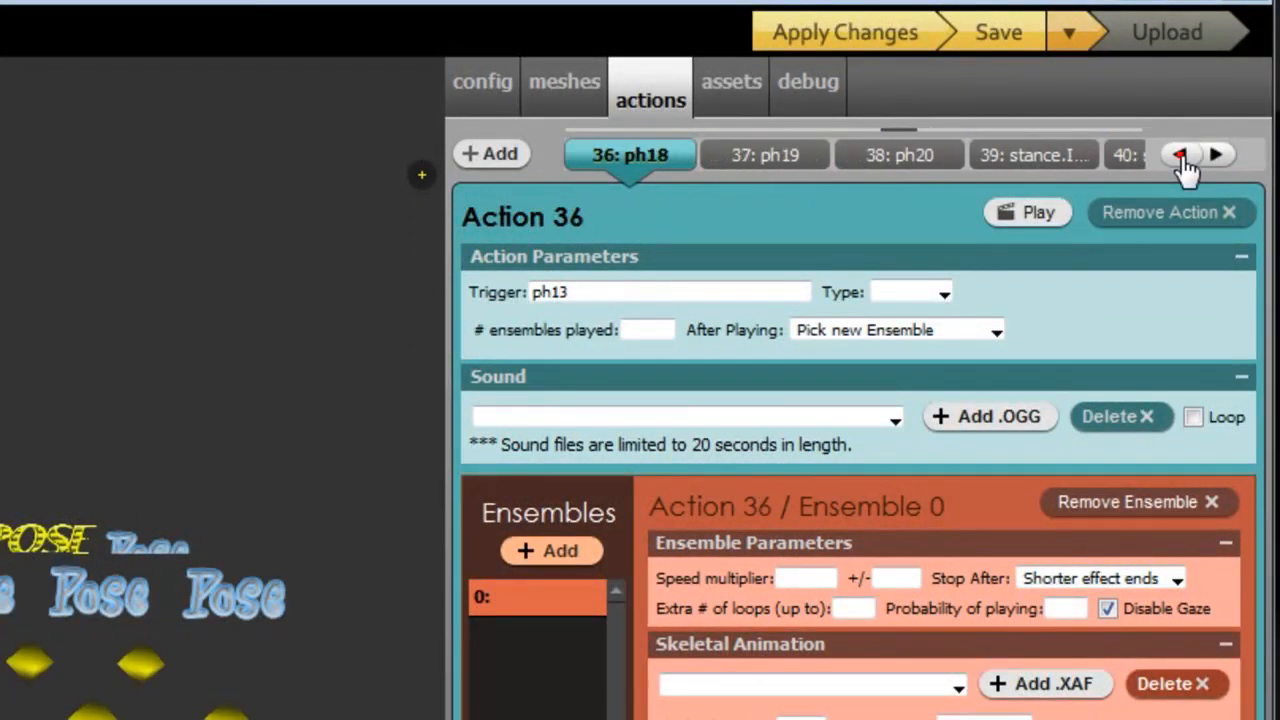
{"action": "left_click", "coordinate": [1182, 156]}
{"action": "left_click", "coordinate": [1182, 156]}
{"action": "left_click", "coordinate": [1182, 156]}
{"action": "left_click", "coordinate": [1218, 157]}
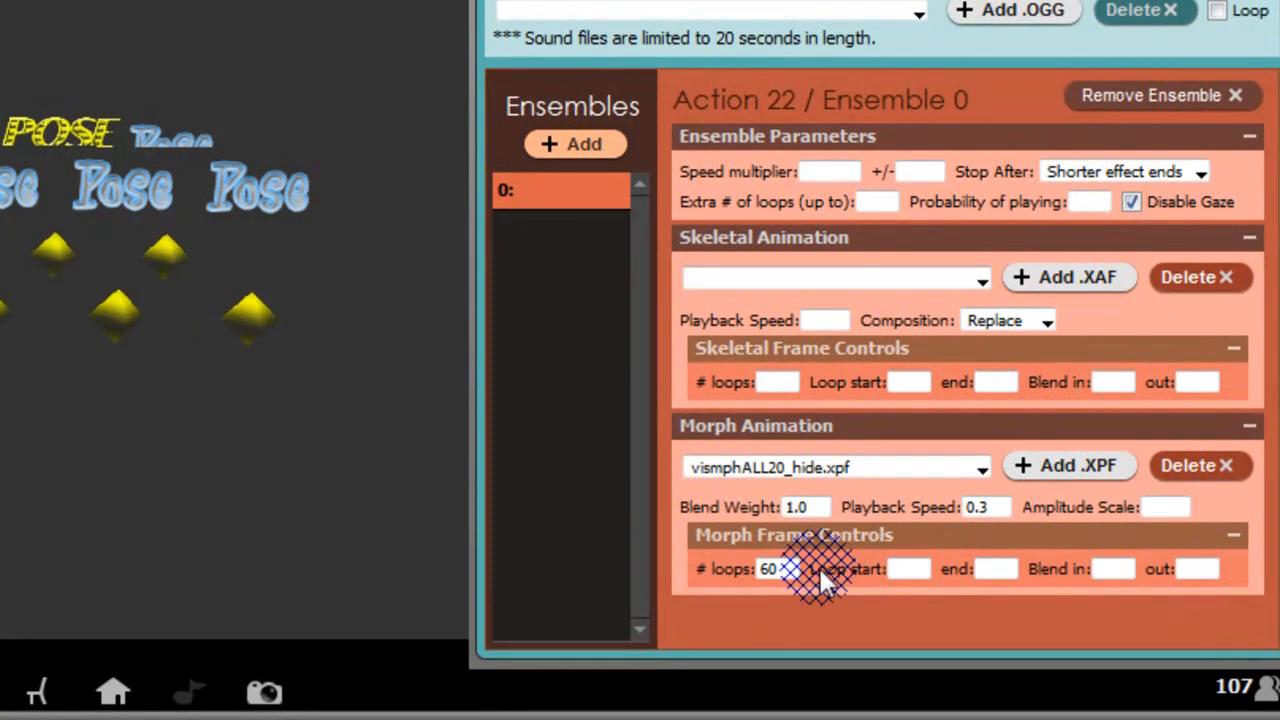
Step: Set the number of loops for the go action's vismphALL20_hide.xpf morph animation to 220
{"action": "double_click", "coordinate": [798, 570]}
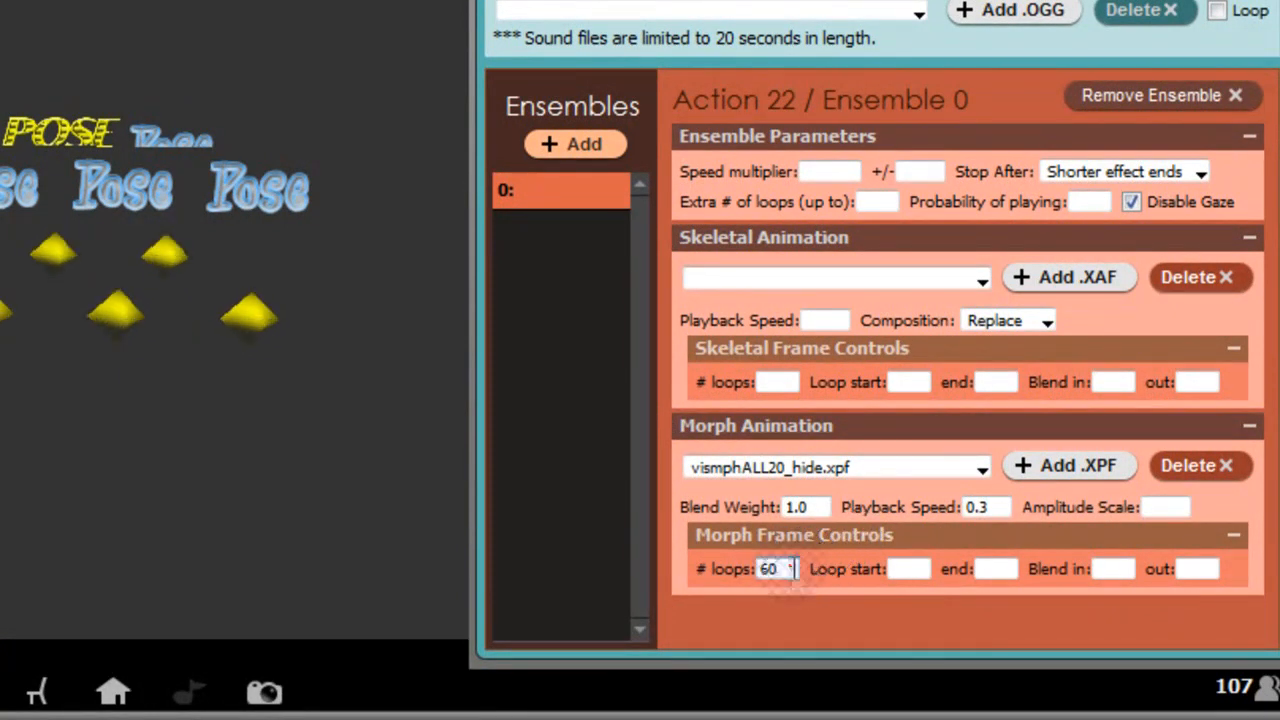
{"action": "double_click", "coordinate": [789, 569]}
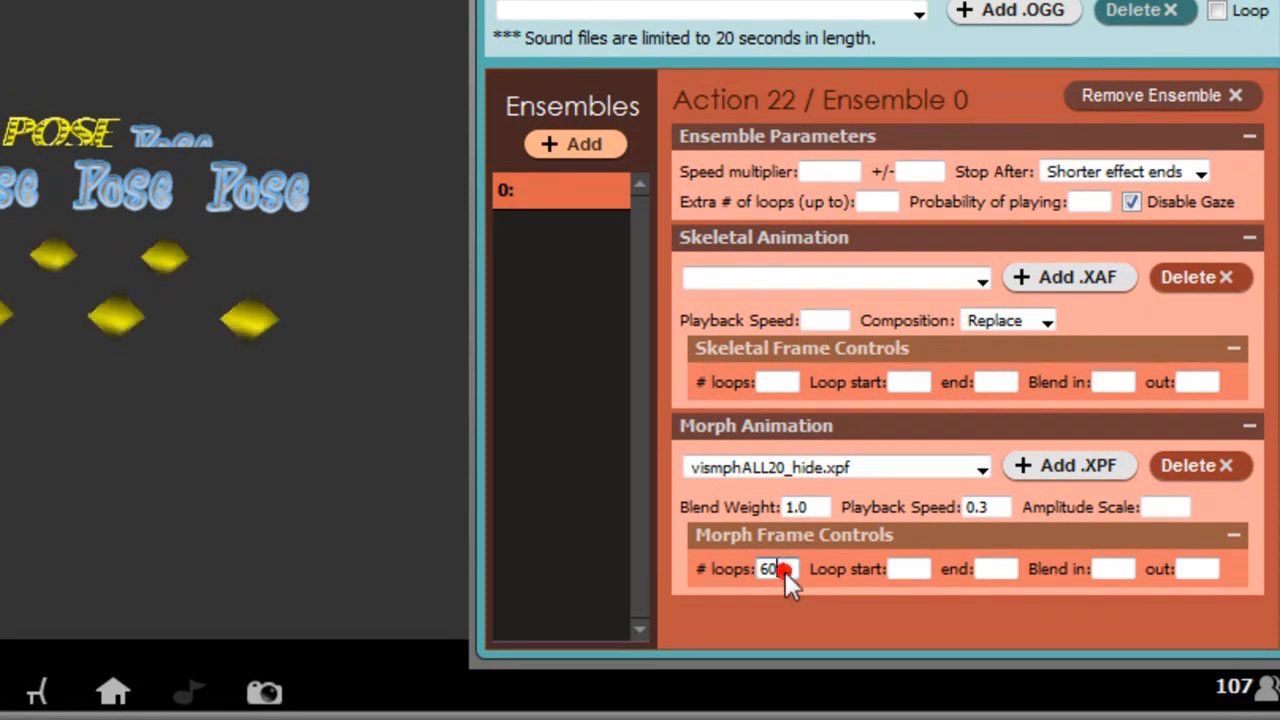
{"action": "left_click", "coordinate": [780, 568]}
{"action": "left_click_drag", "start_coordinate": [785, 568], "coordinate": [755, 567]}
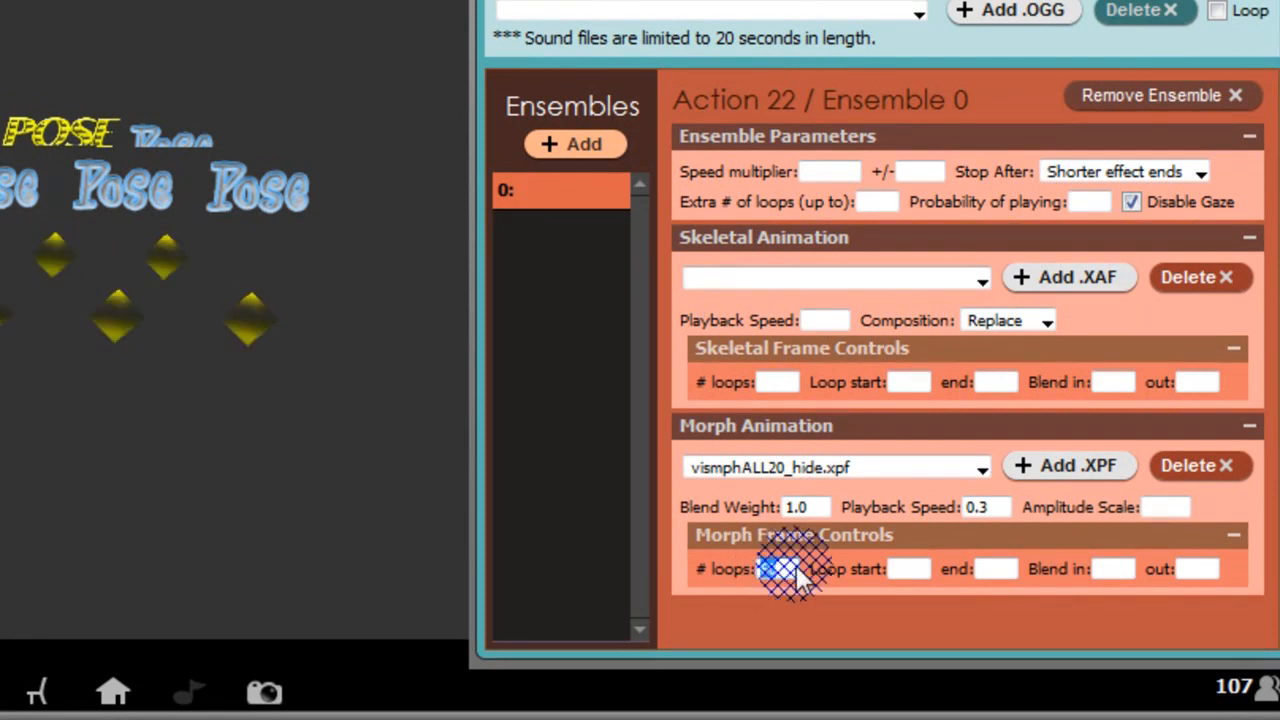
{"action": "type", "text": "120"}
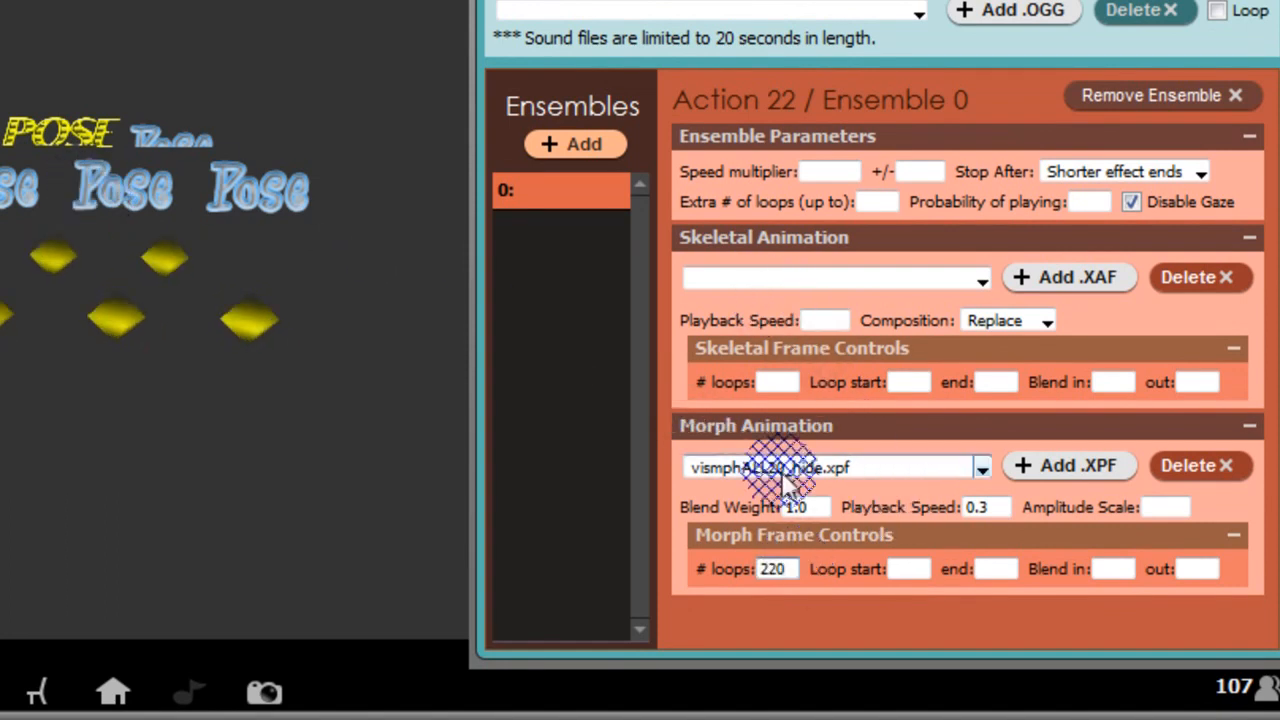
{"action": "double_click", "coordinate": [790, 570]}
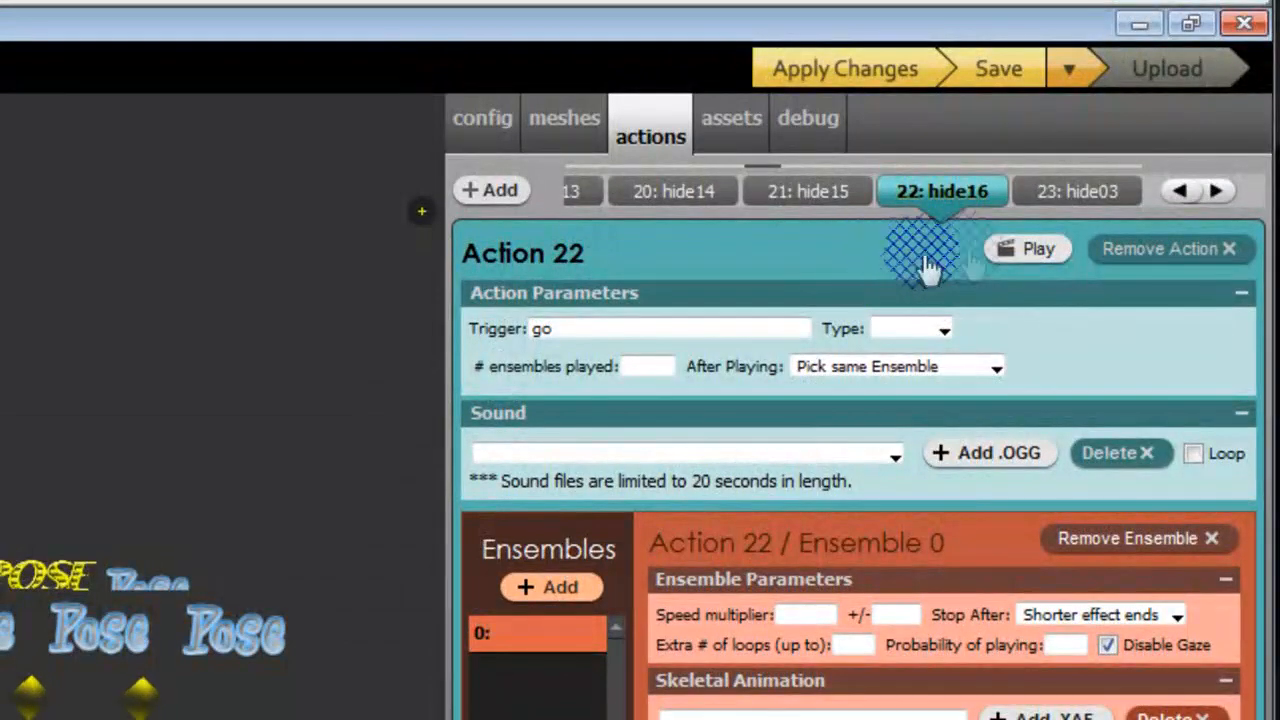
Step: Open action 23, the one with the trigger phAll
{"action": "left_click", "coordinate": [1217, 191]}
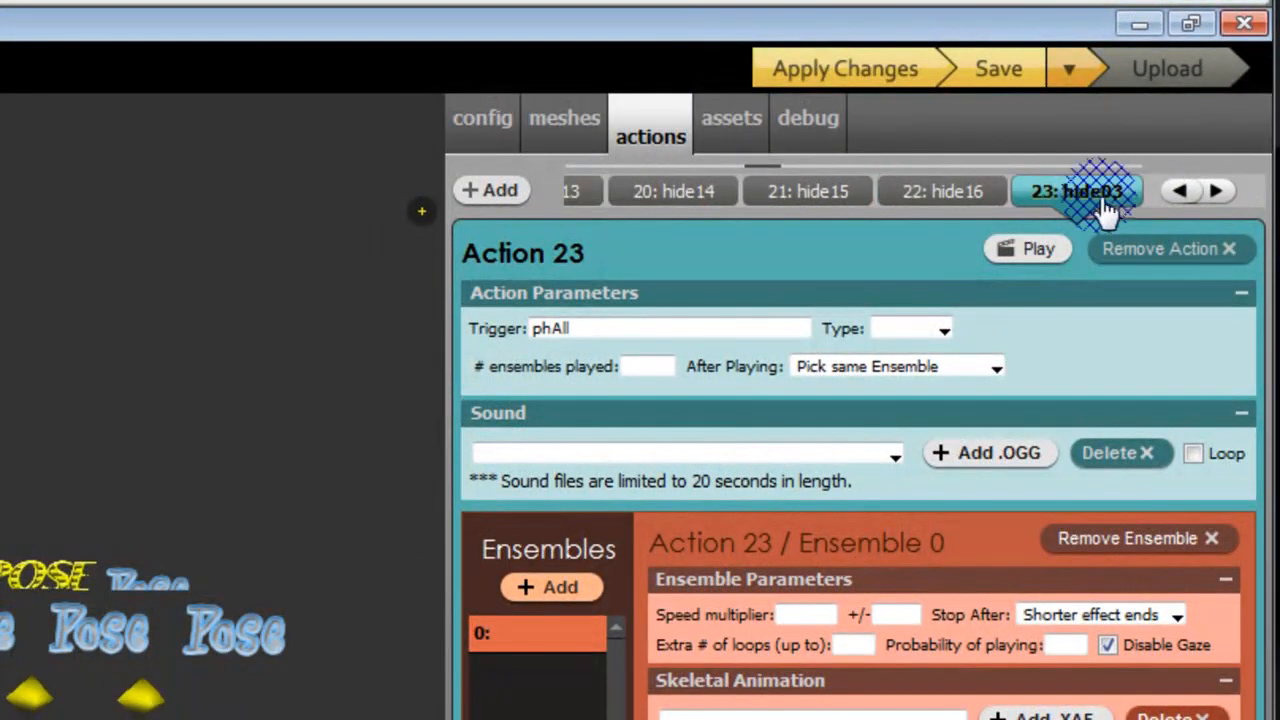